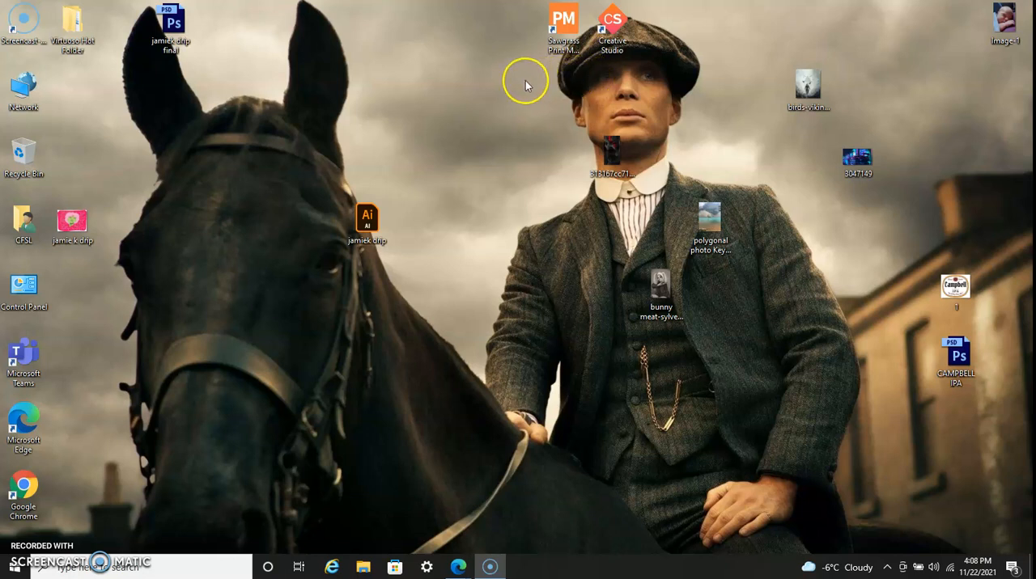
Launch Sawgrass Print Manager from the desktop shortcut.
left_click_drag(526, 79, 648, 17)
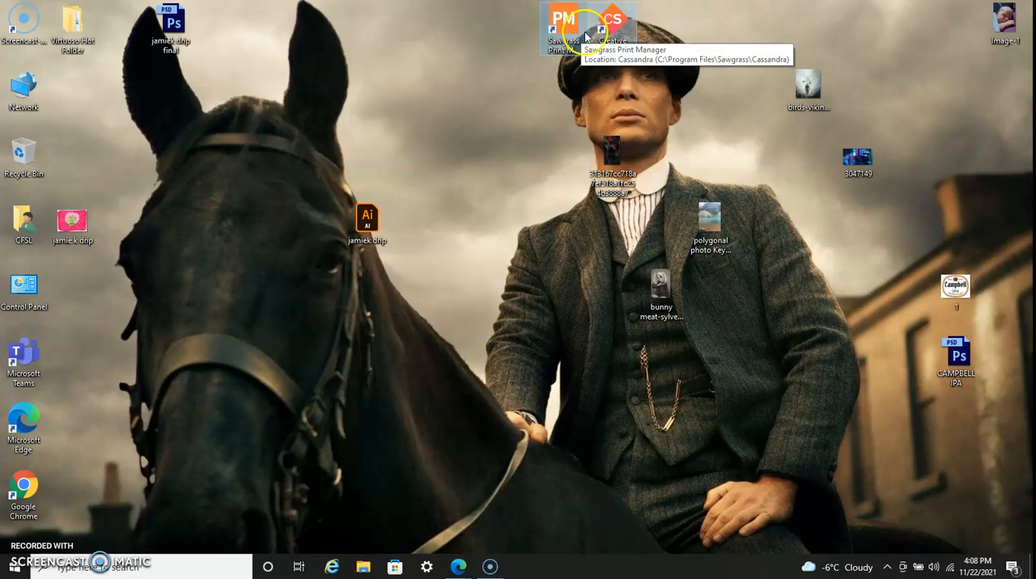
left_click(676, 22)
left_click(582, 37)
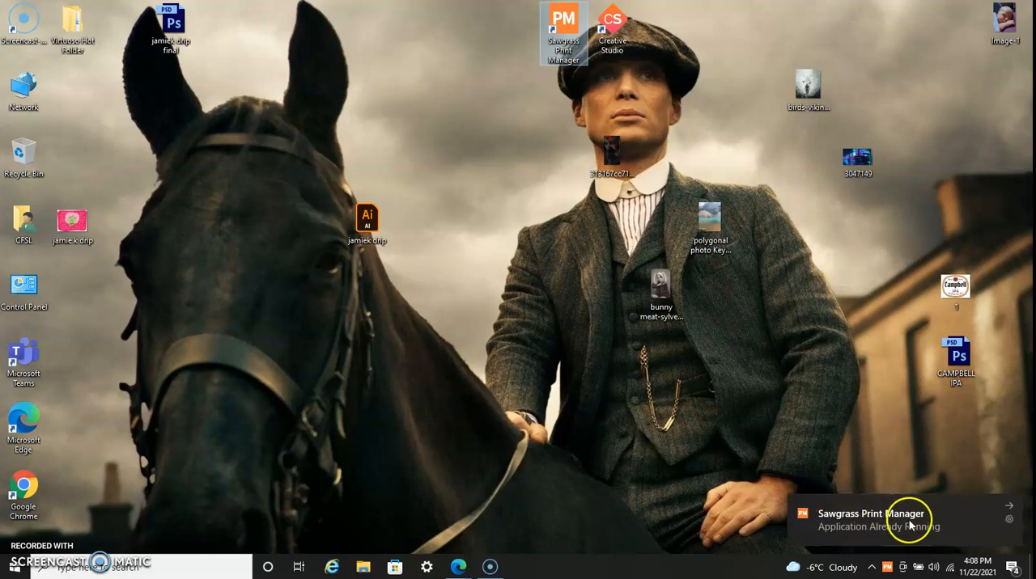
Dismiss the Print Manager notification and check for its icon among the hidden background applications.
left_click(876, 570)
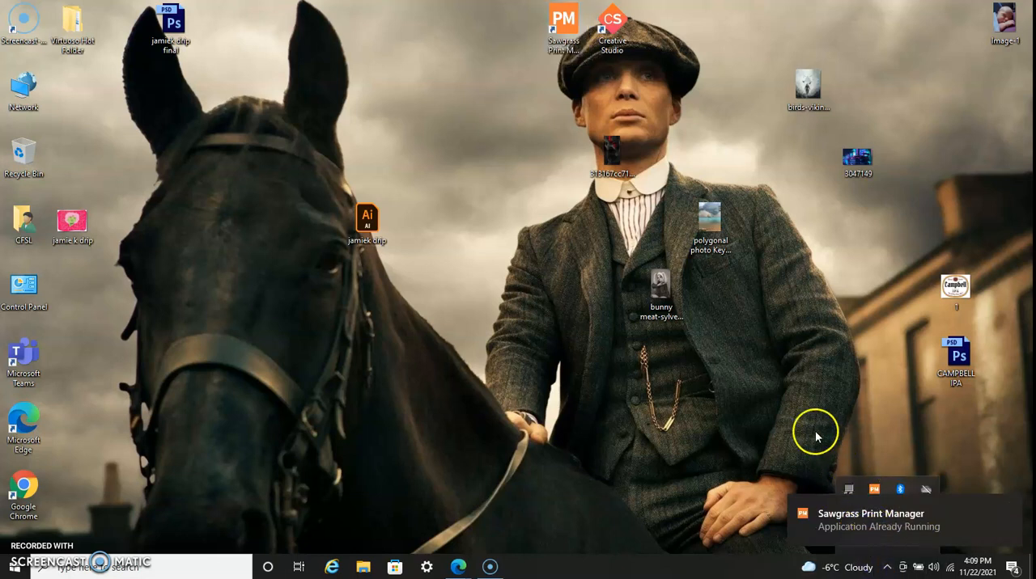
left_click(1010, 509)
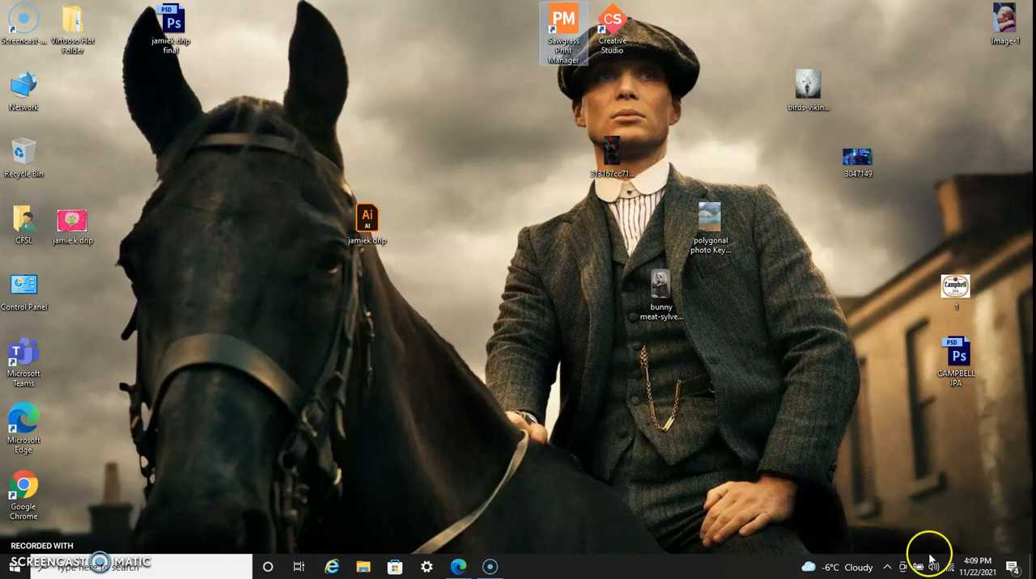
left_click(887, 567)
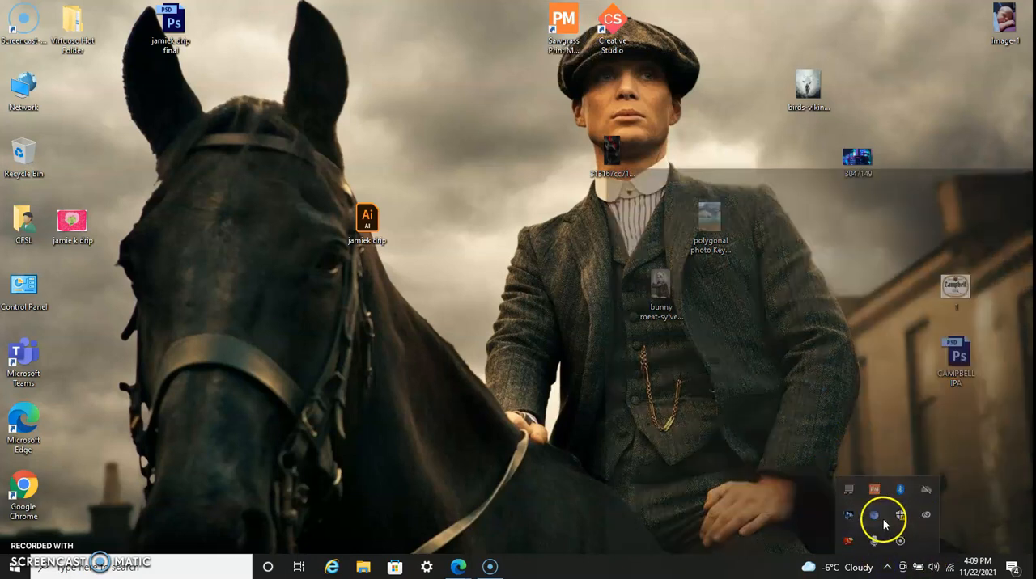
left_click(882, 522)
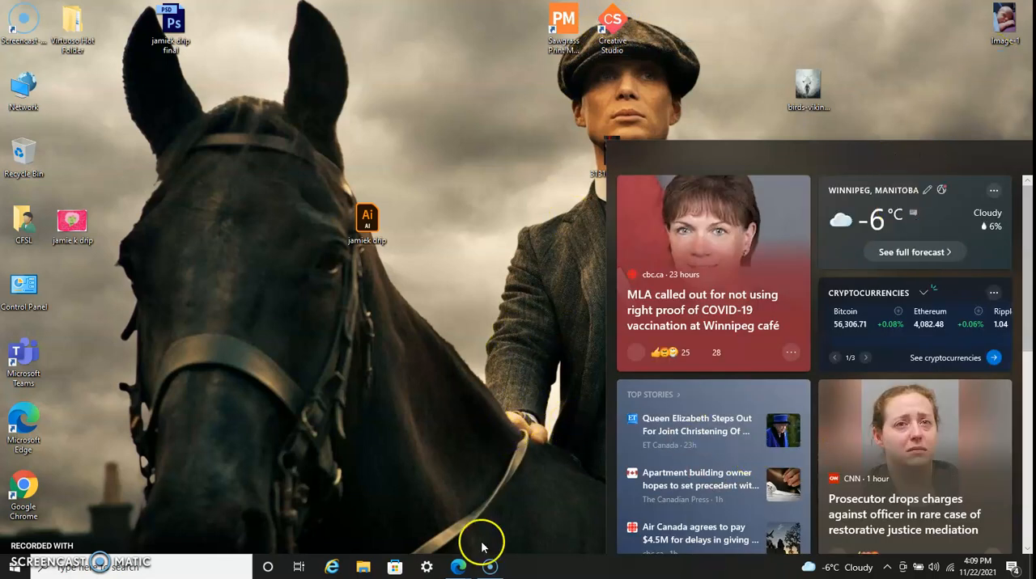
Switch to the Sawgrass CreativeStudio browser window and sign out of the account.
mouse_move(458, 568)
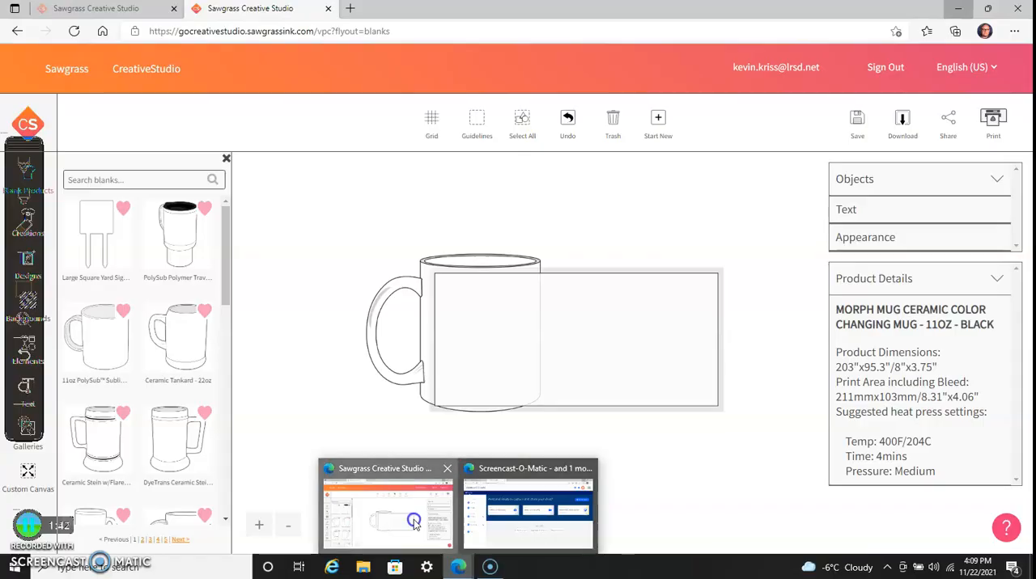
left_click(413, 522)
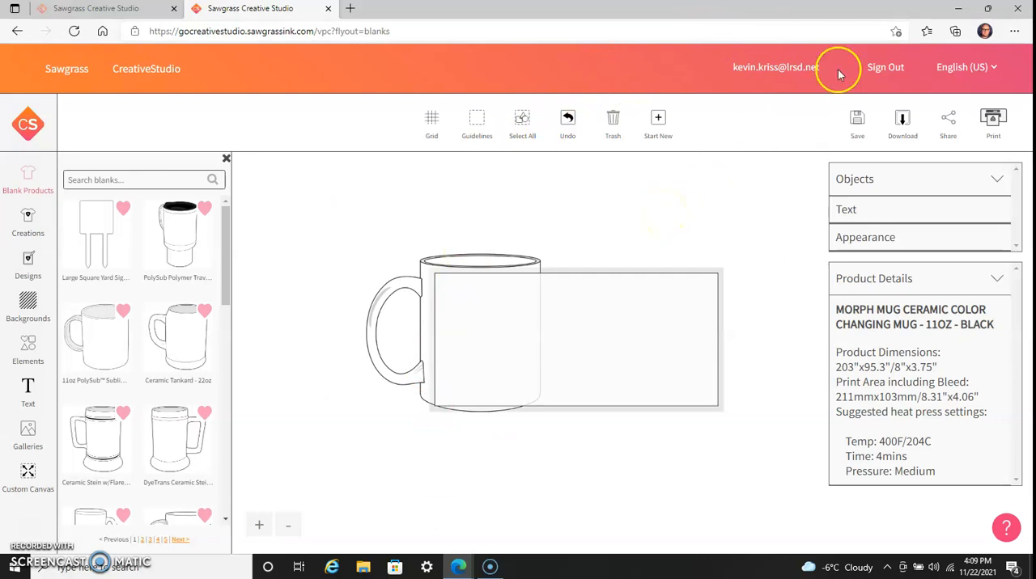
left_click(887, 68)
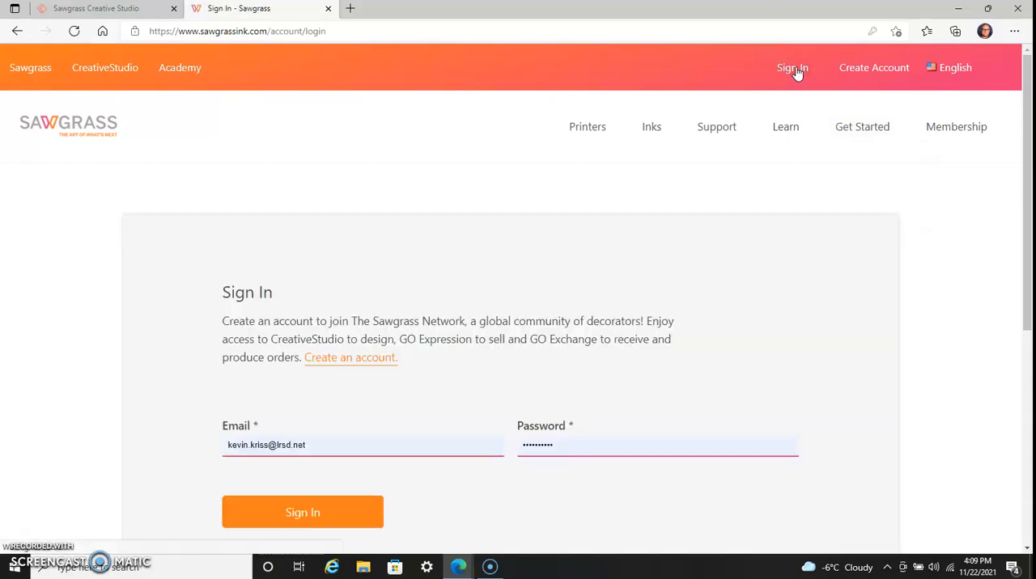
Sign in to the Sawgrass account with the saved credentials and start a new creation in CreativeStudio.
scroll(726, 331, "down", 3)
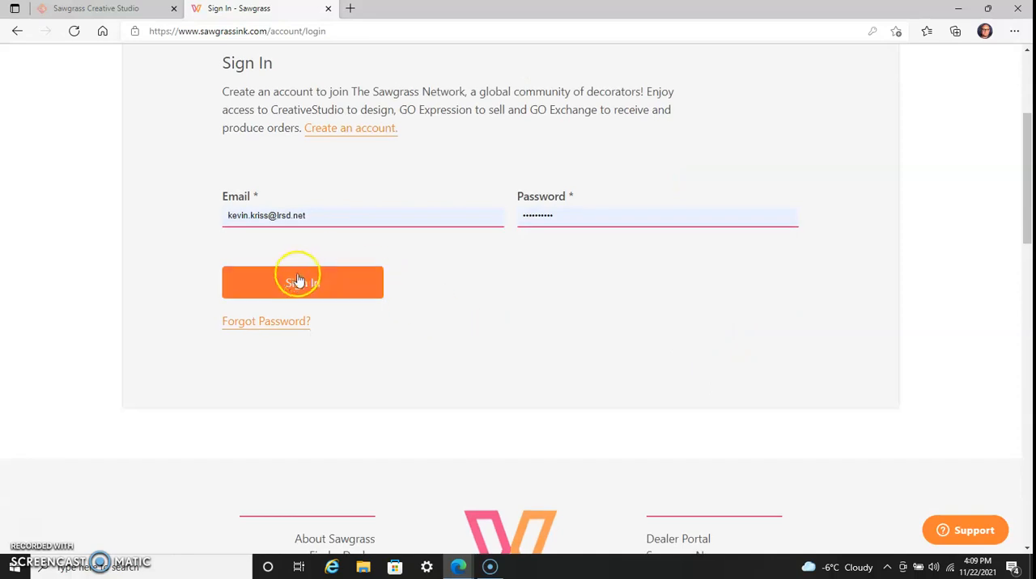
left_click(300, 275)
left_click(336, 278)
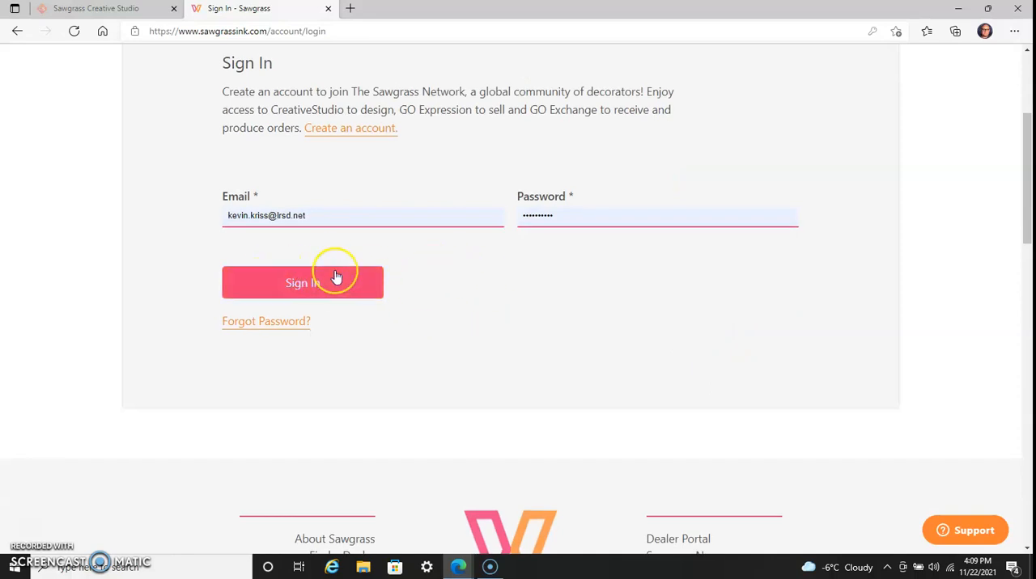
left_click(284, 291)
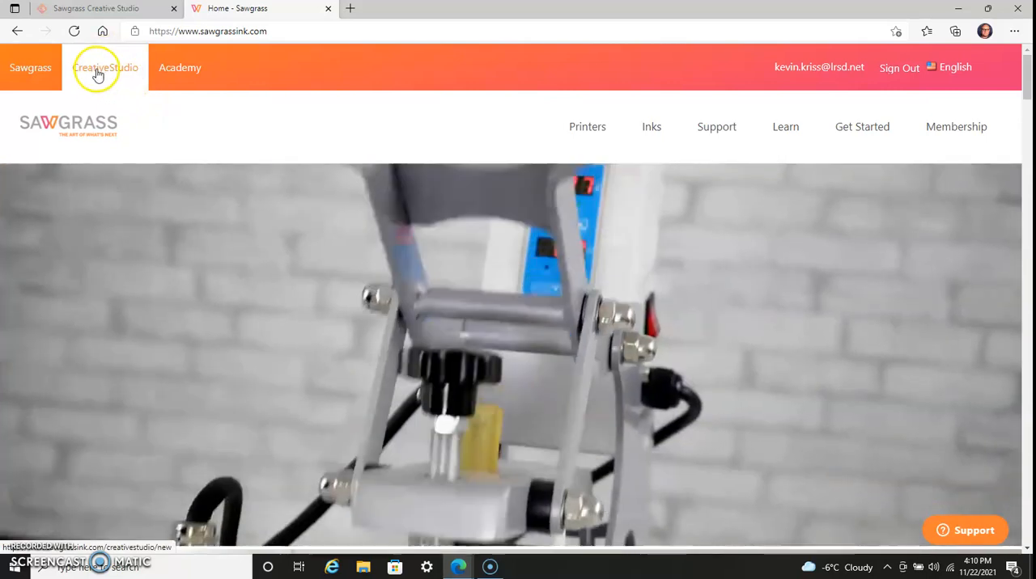
left_click(97, 71)
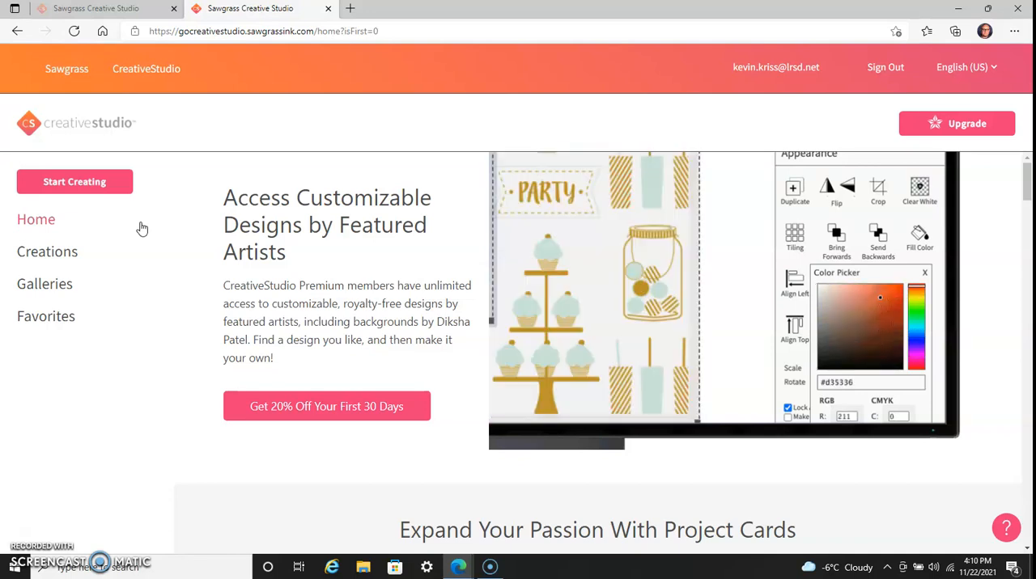
left_click(102, 187)
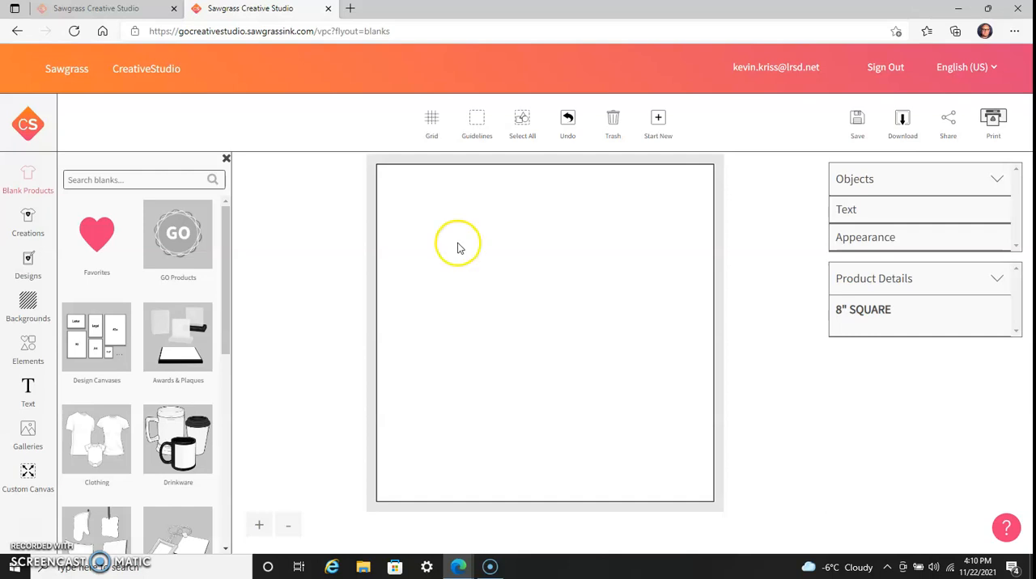
Load the blue 11oz Morph Mug Sublimation Blank Ceramic Color Changing Mug from the Drinkware blanks.
scroll(226, 285, "down", 1)
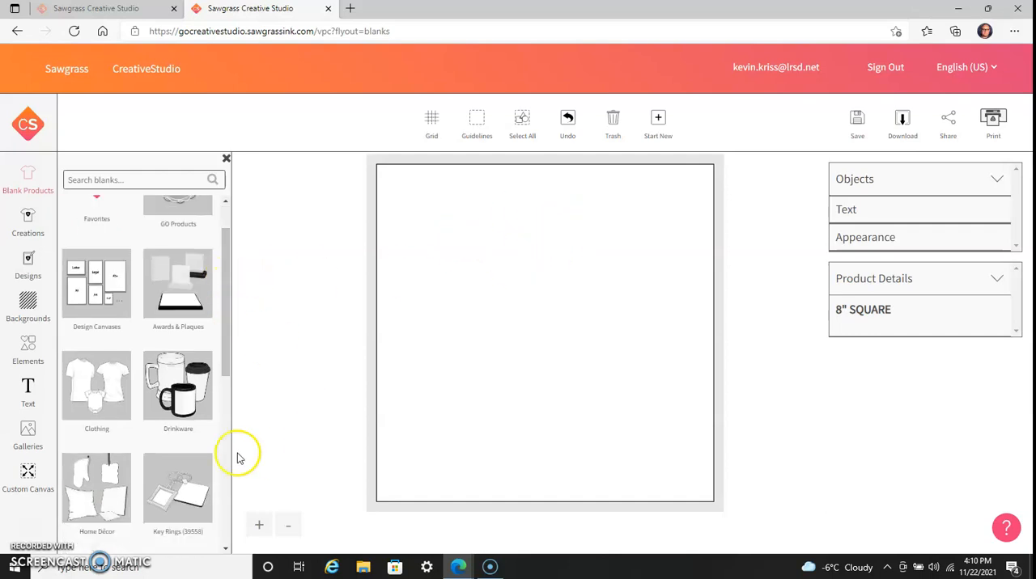
left_click(166, 388)
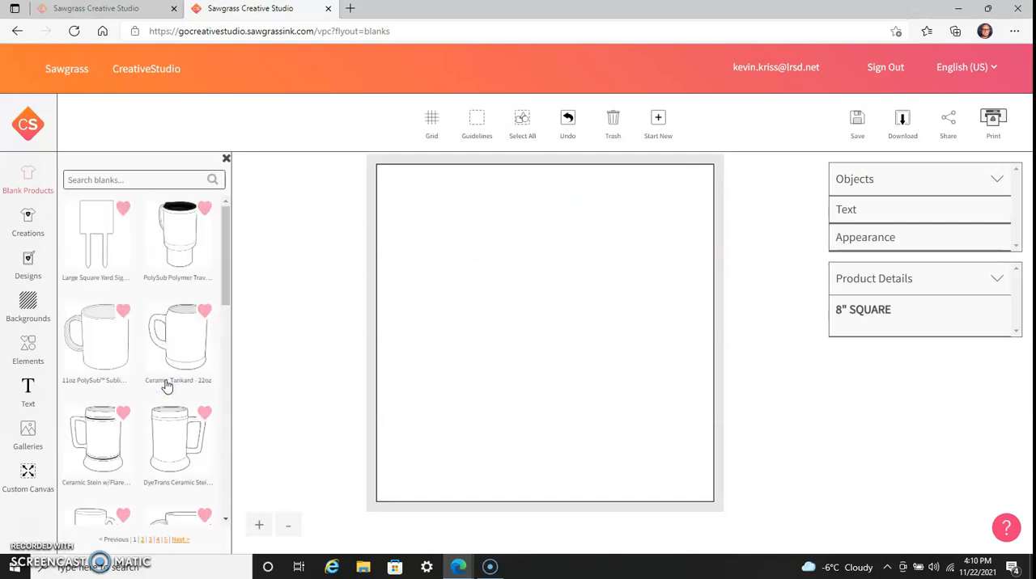
scroll(139, 376, "down", 4)
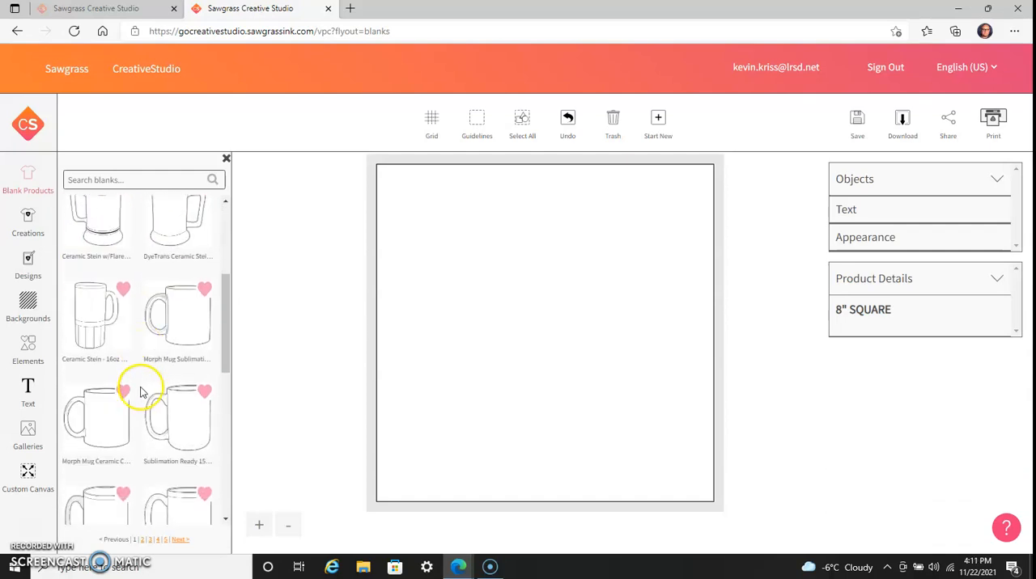
left_click(186, 298)
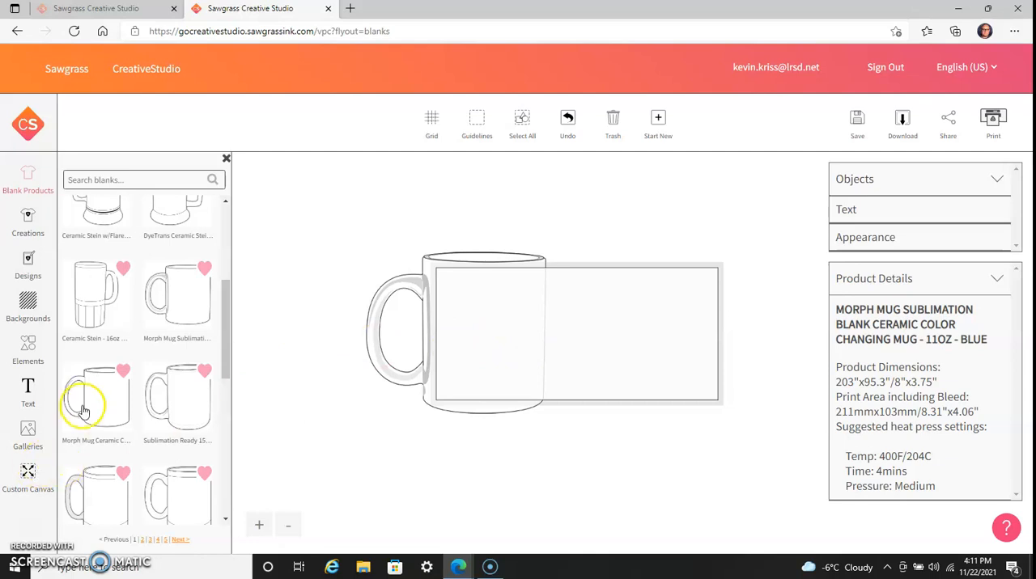
Search the Design Canvases blanks for 8.5 and clear the search.
scroll(83, 410, "up", 3)
scroll(84, 410, "up", 1)
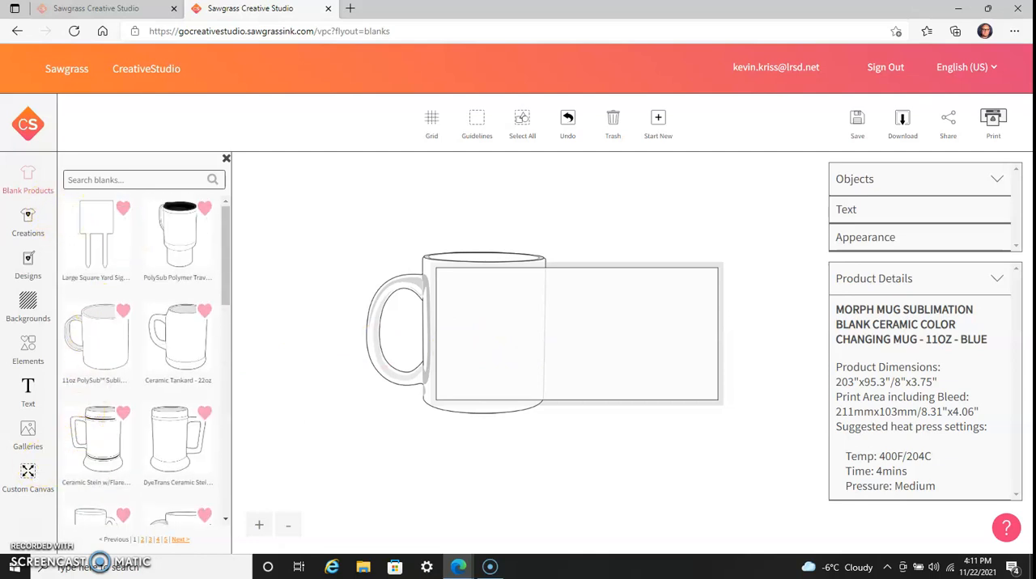
left_click(49, 191)
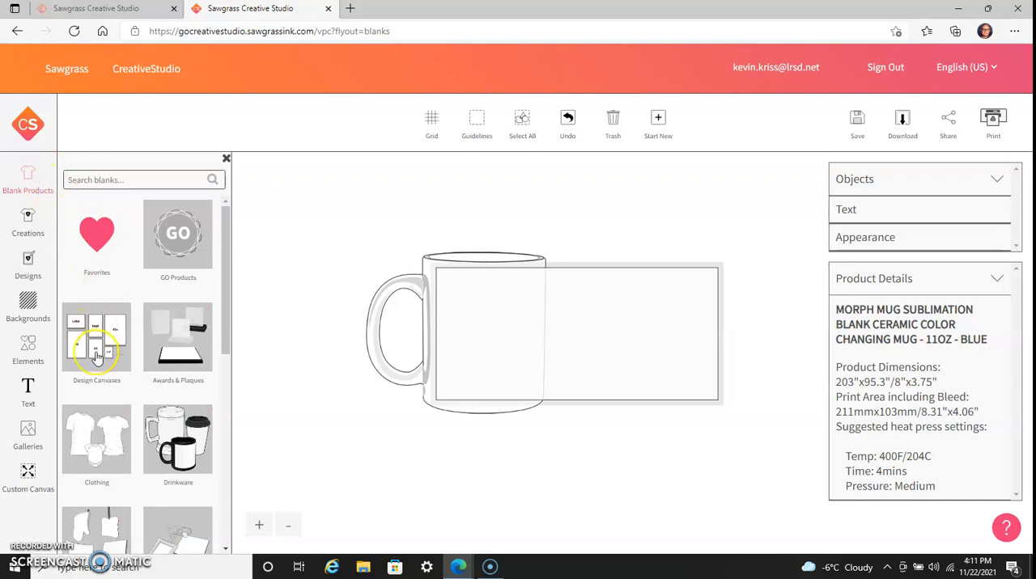
left_click(95, 354)
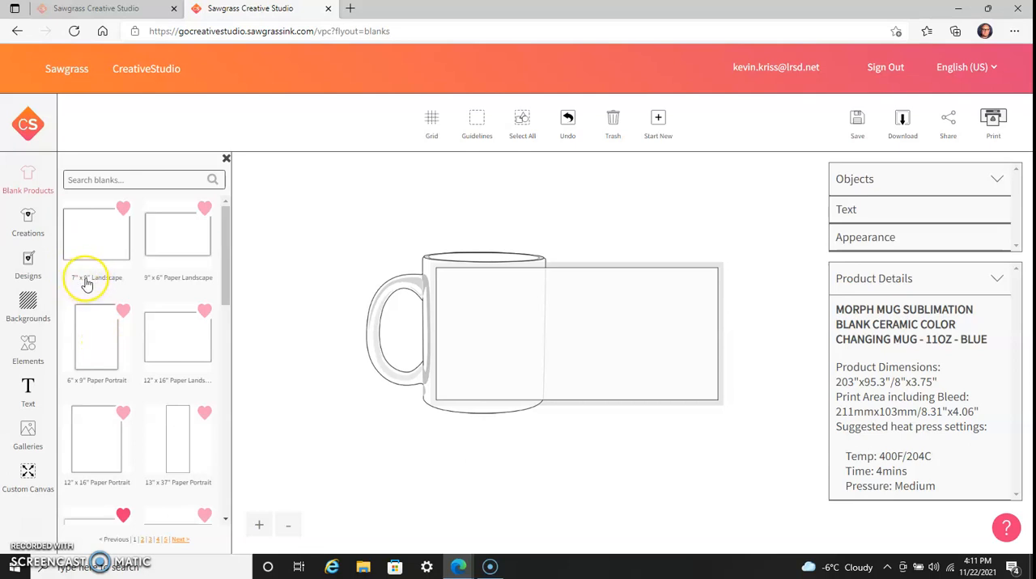
left_click(119, 181)
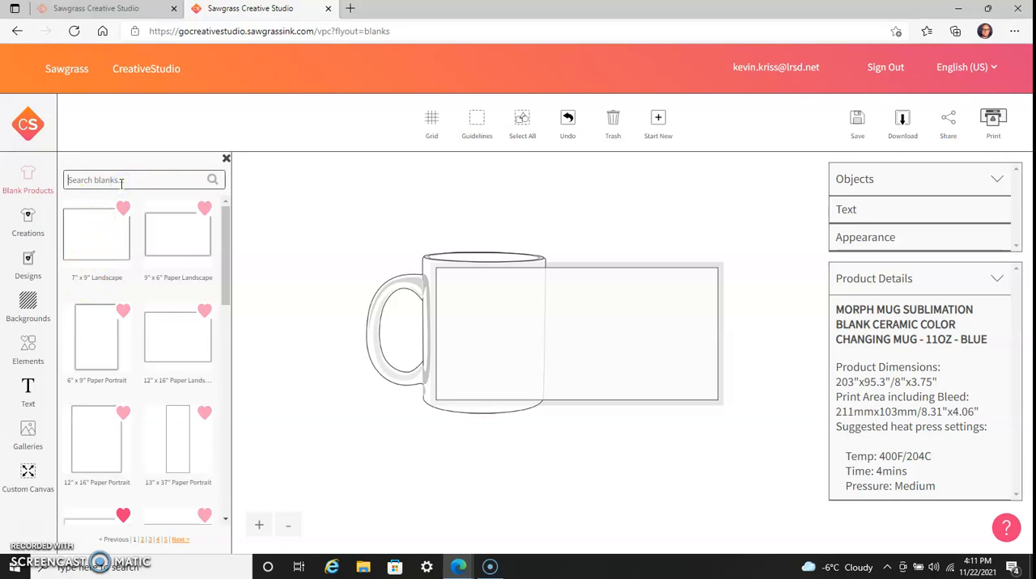
type("8.5")
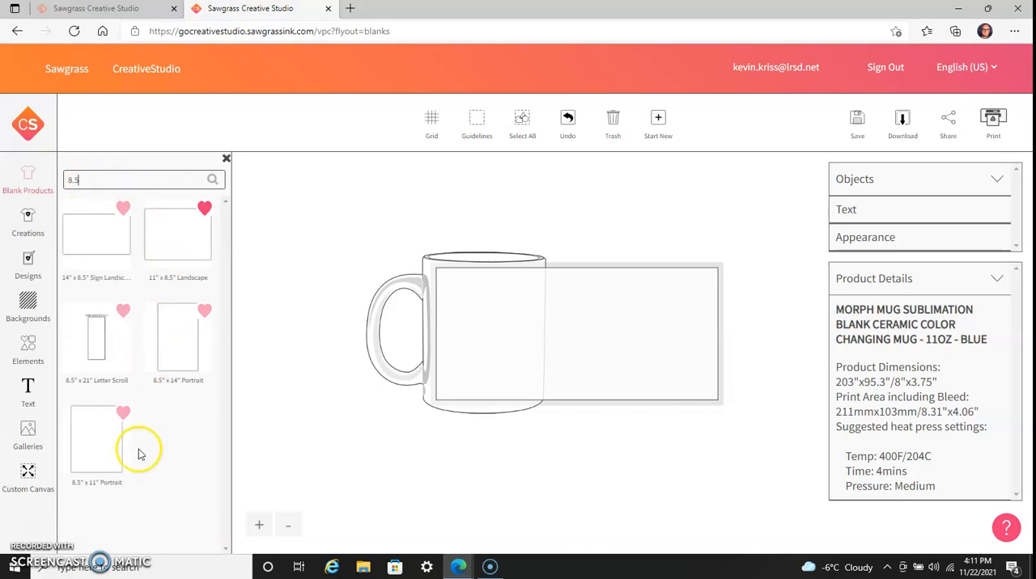
key("BackSpace")
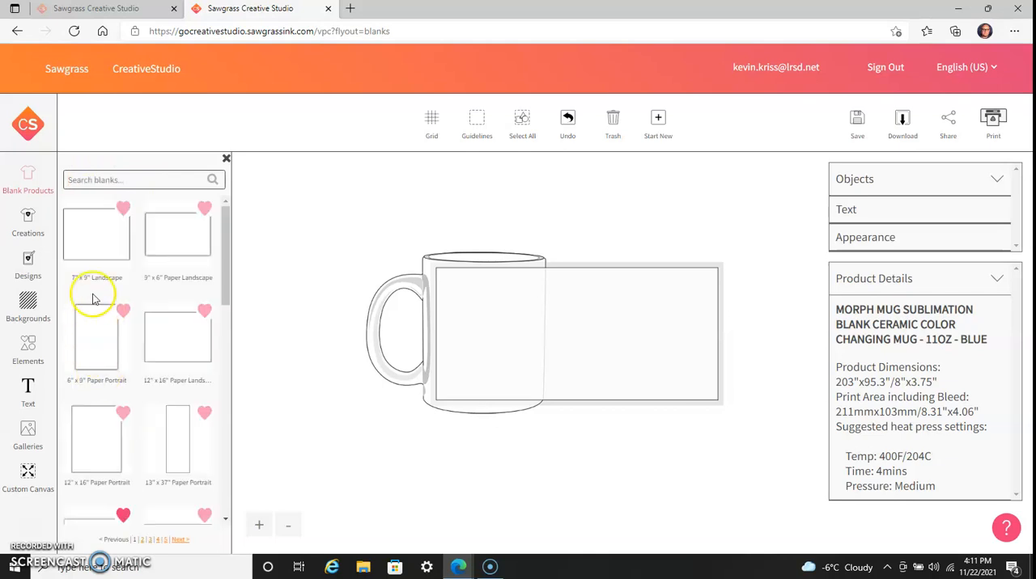
Load the 5" x 7" Paper Landscape canvas from the favorite blank products.
left_click(47, 197)
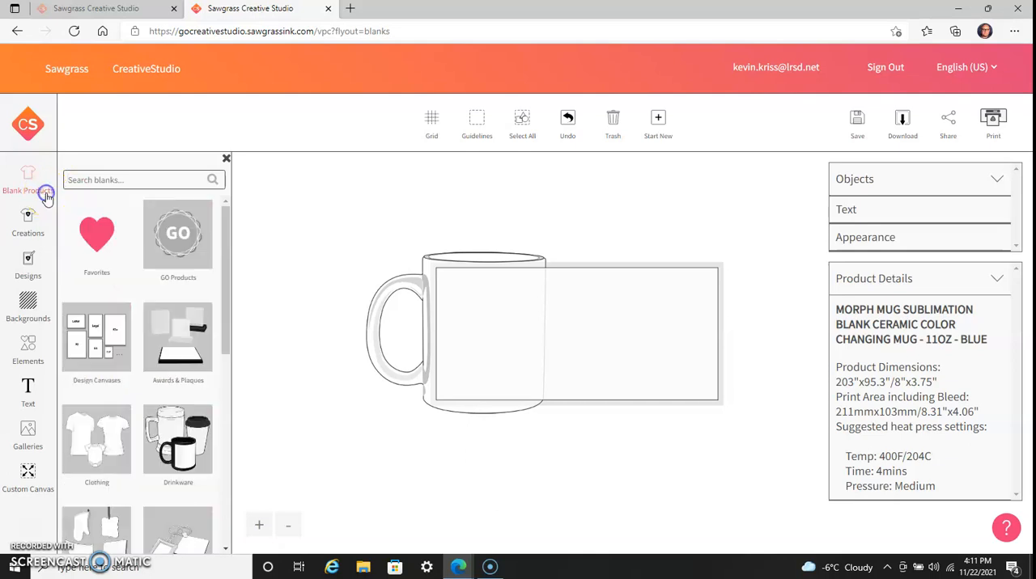
left_click(101, 243)
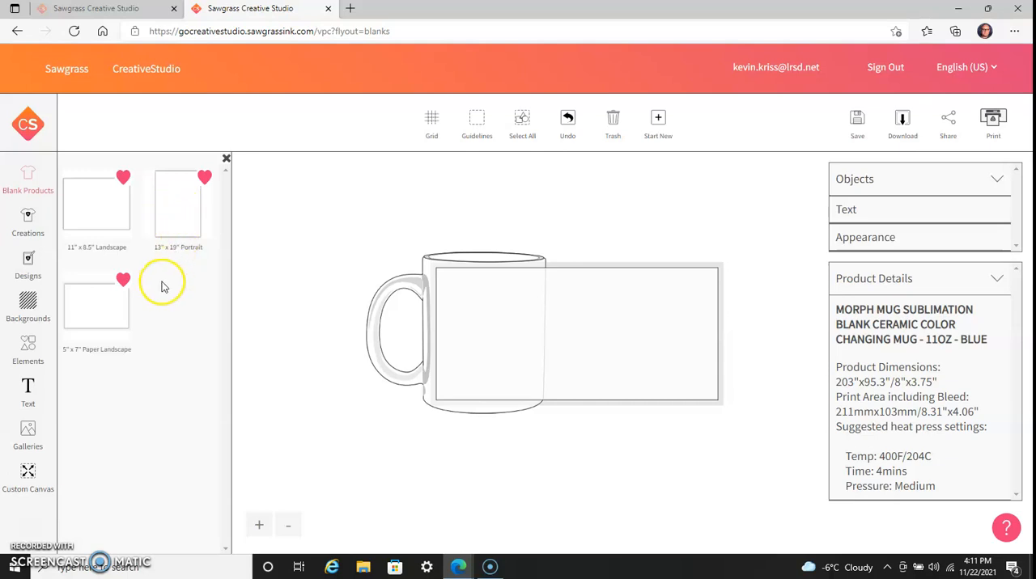
left_click(89, 314)
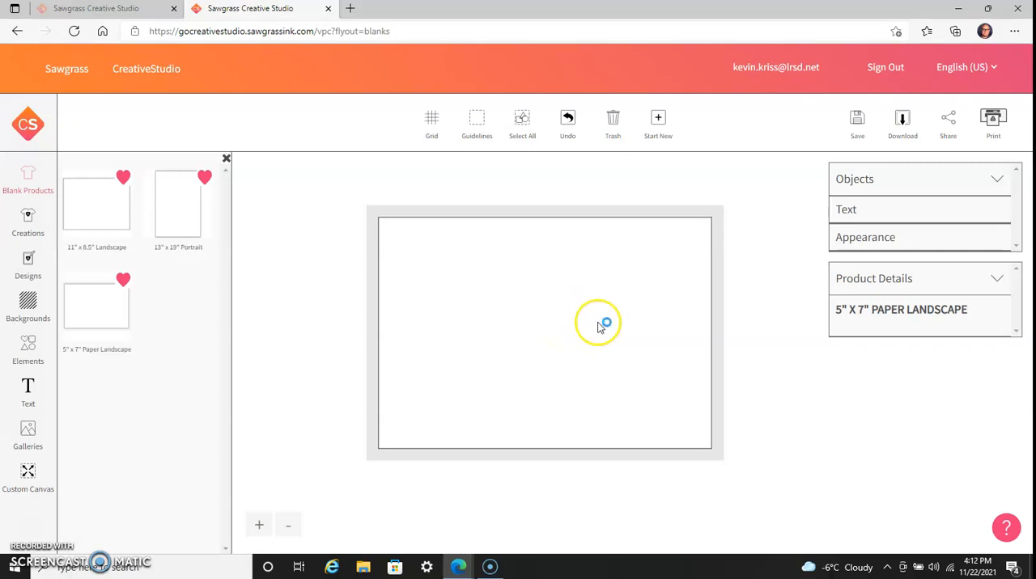
Place the car image 3047149.jpg from the My Images gallery on the canvas.
left_click(29, 441)
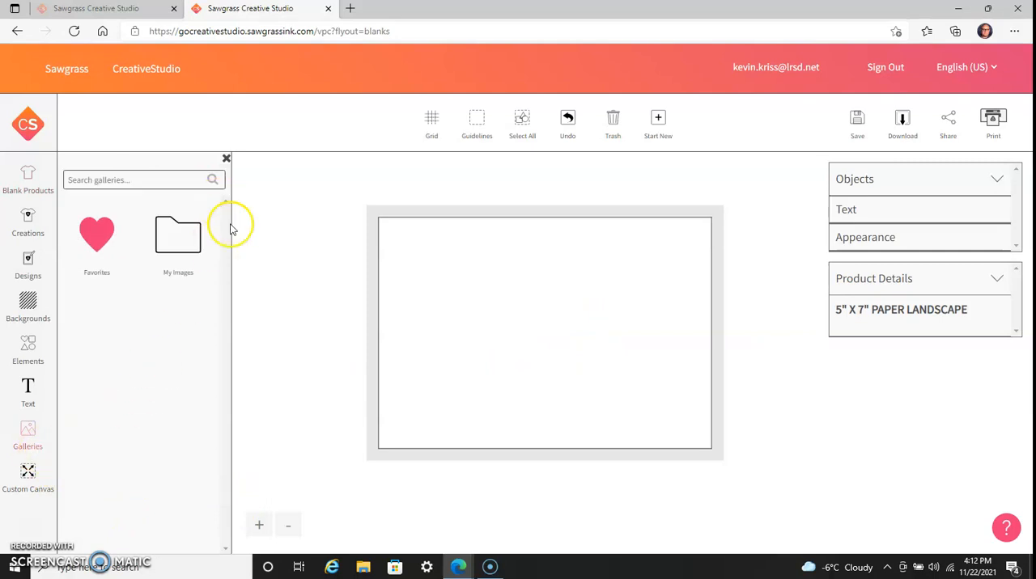
left_click(164, 249)
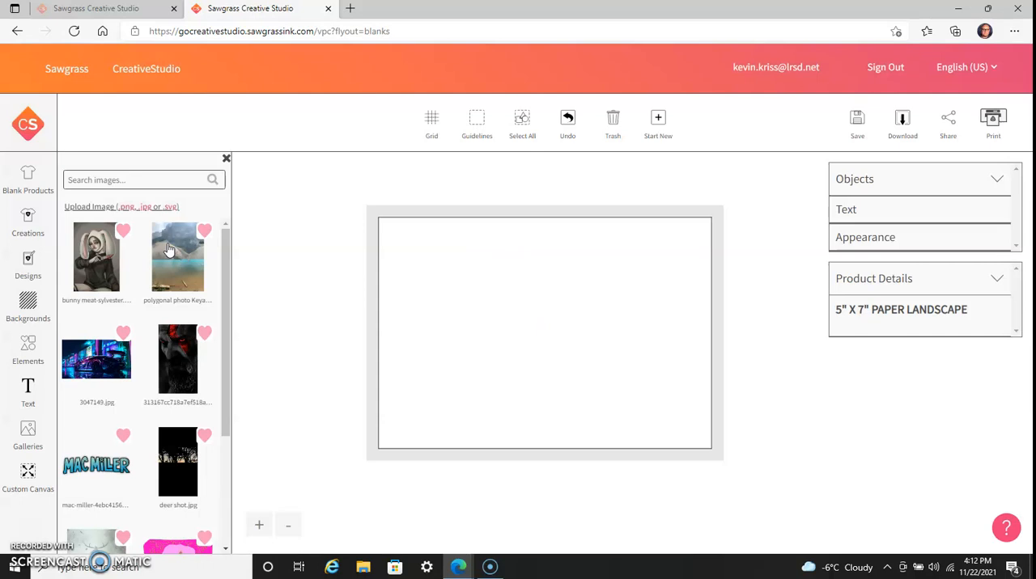
scroll(173, 316, "down", 2)
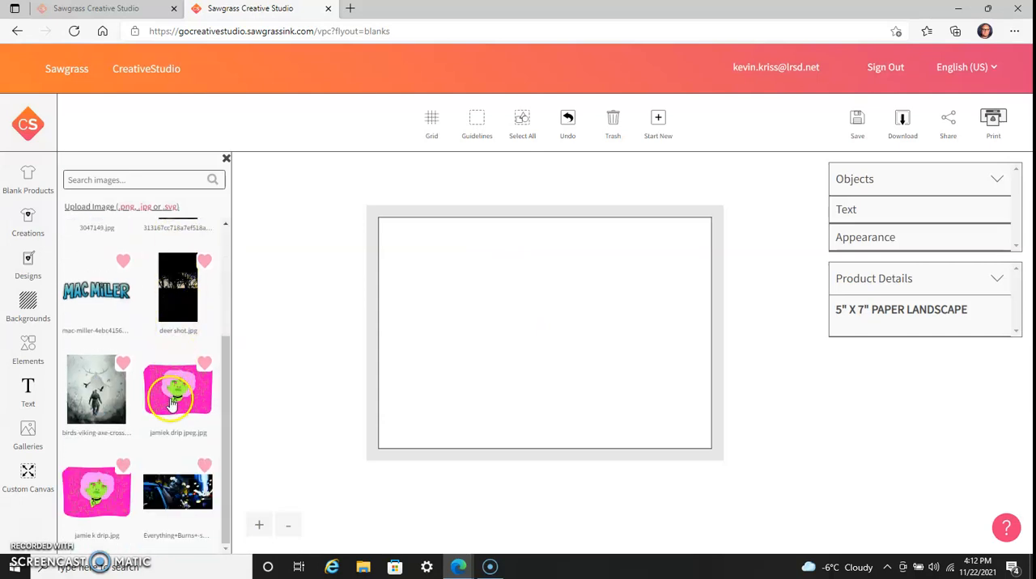
scroll(167, 417, "up", 2)
scroll(168, 417, "down", 2)
scroll(169, 417, "up", 2)
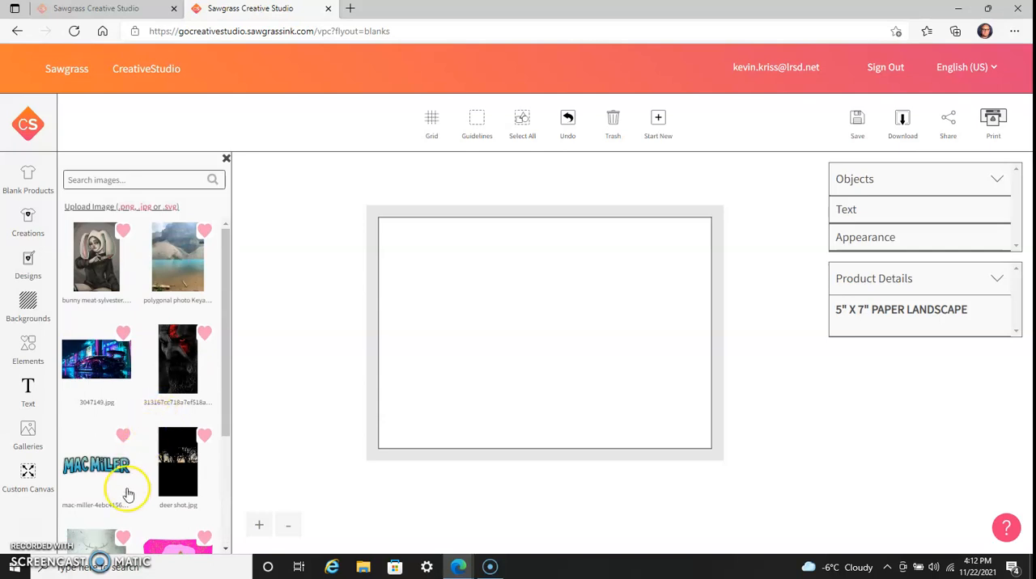
left_click(96, 356)
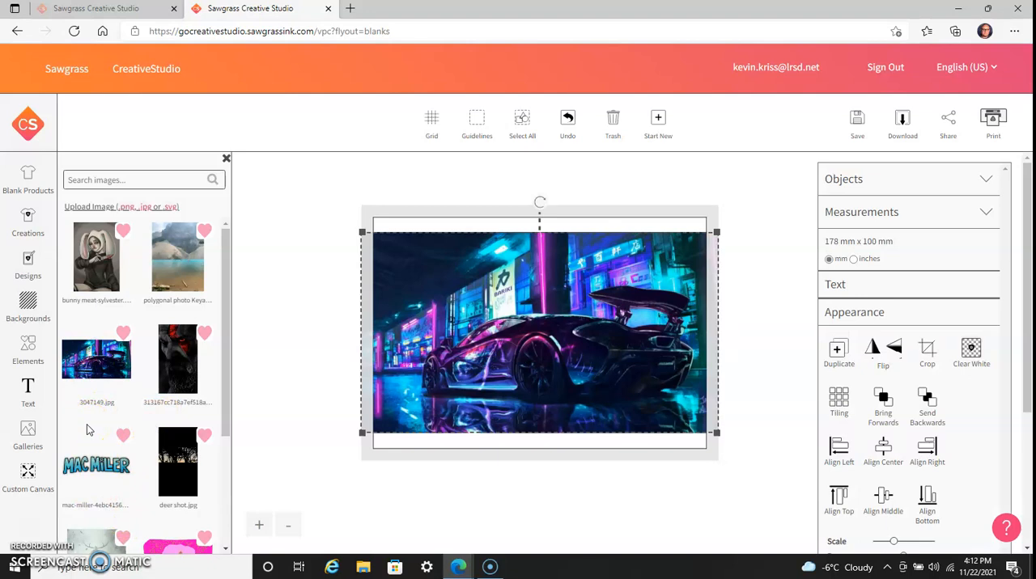
Move the car image down to the canvas's lower edge and position a second copy overlapping its lower-right part.
mouse_move(486, 289)
left_mouse_down()
mouse_move(477, 270)
mouse_move(484, 295)
mouse_move(446, 297)
mouse_move(481, 297)
left_mouse_up()
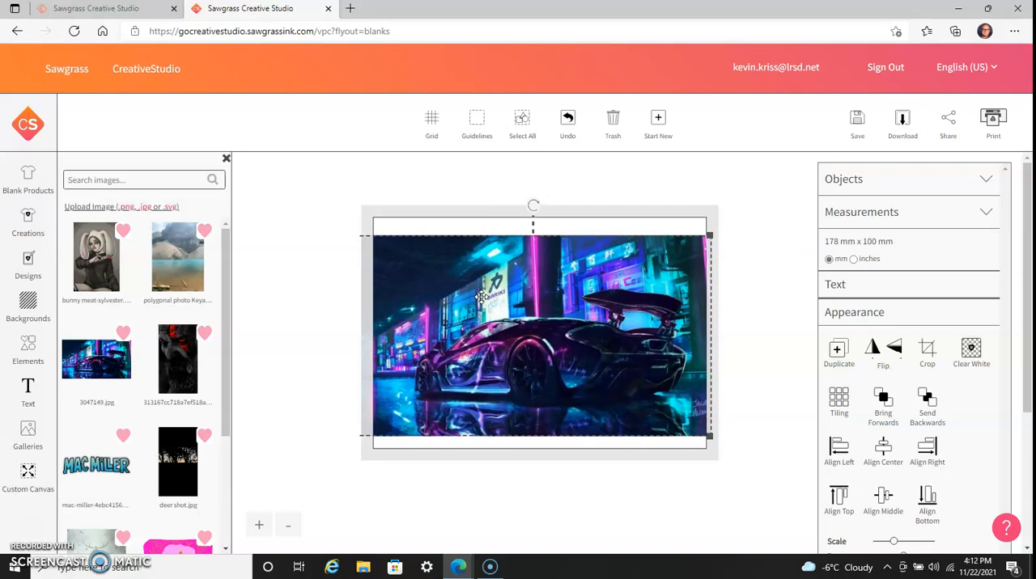
left_click_drag(463, 301, 472, 321)
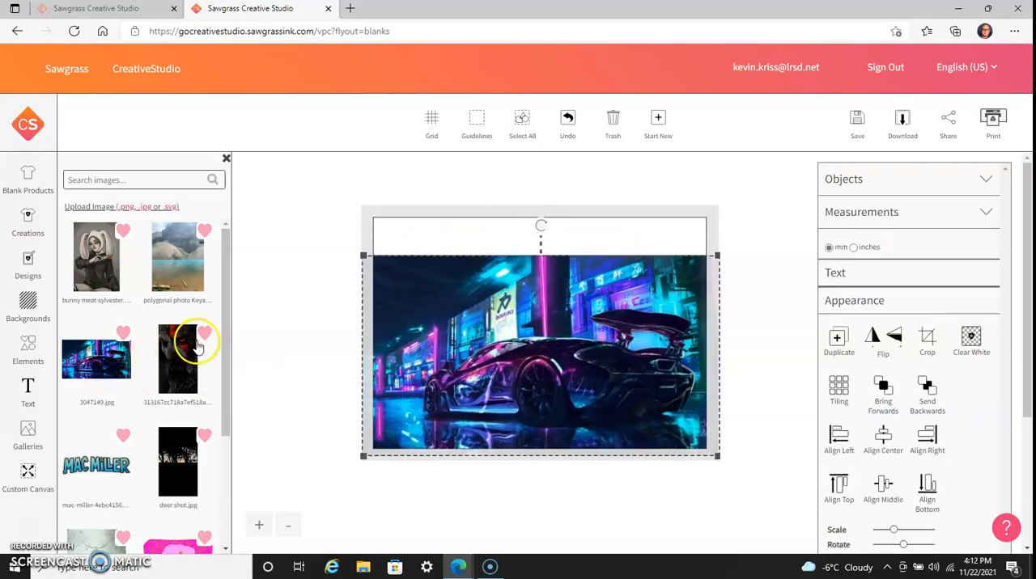
left_click_drag(400, 245, 462, 294)
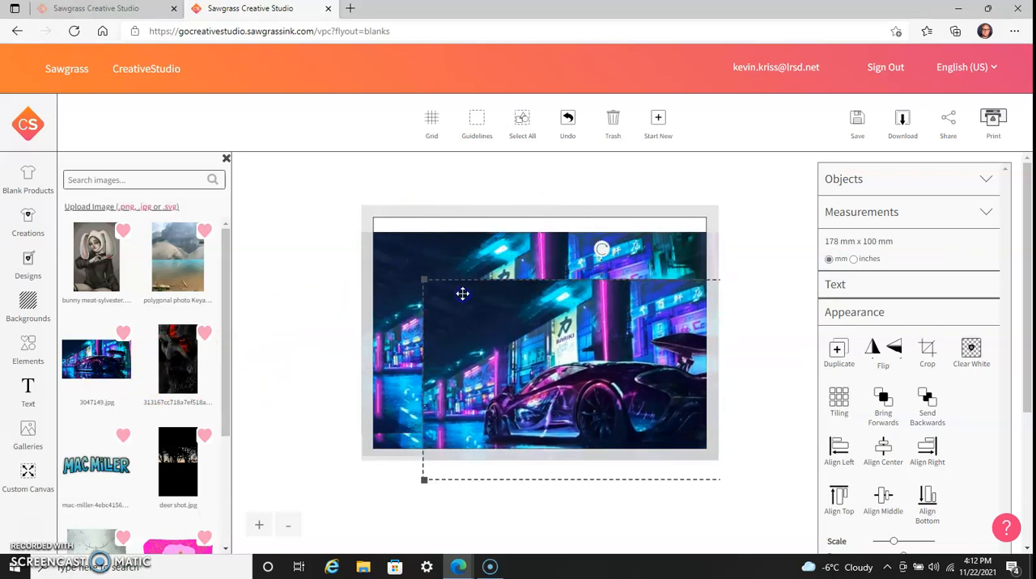
Delete all copies of the car image so that the canvas is empty.
left_click(617, 118)
left_click(572, 261)
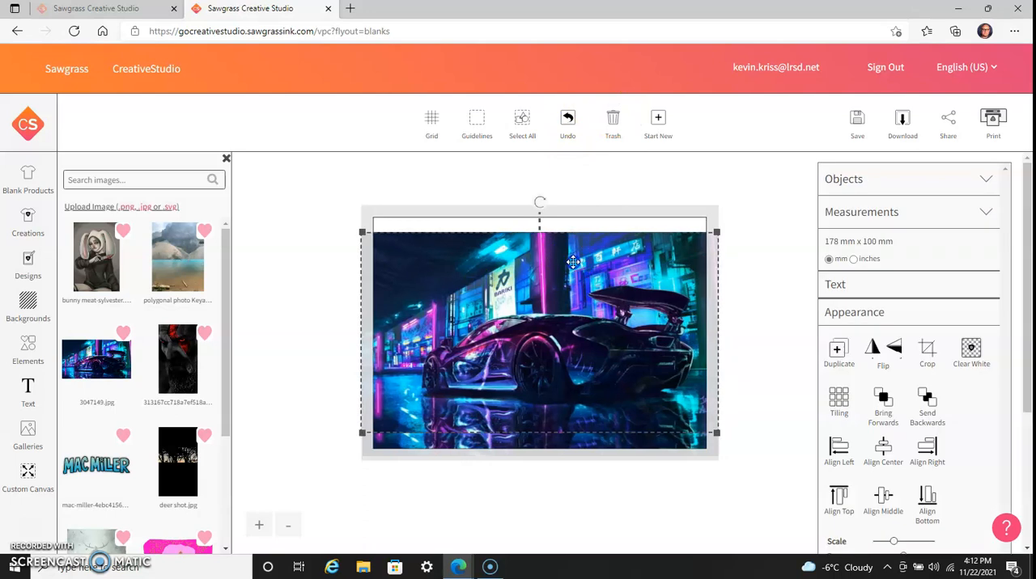
left_click(612, 119)
left_click(559, 275)
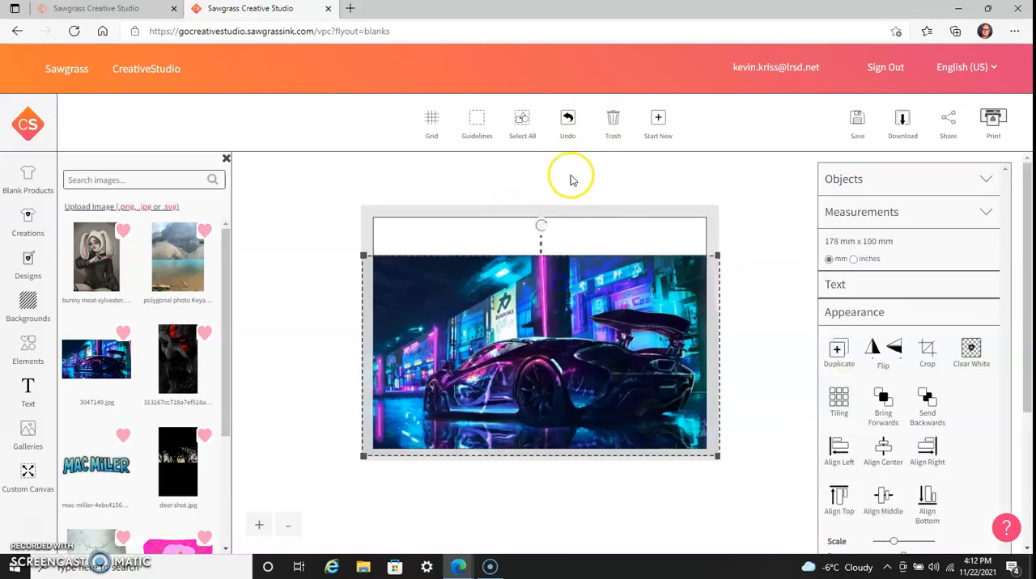
left_click(613, 119)
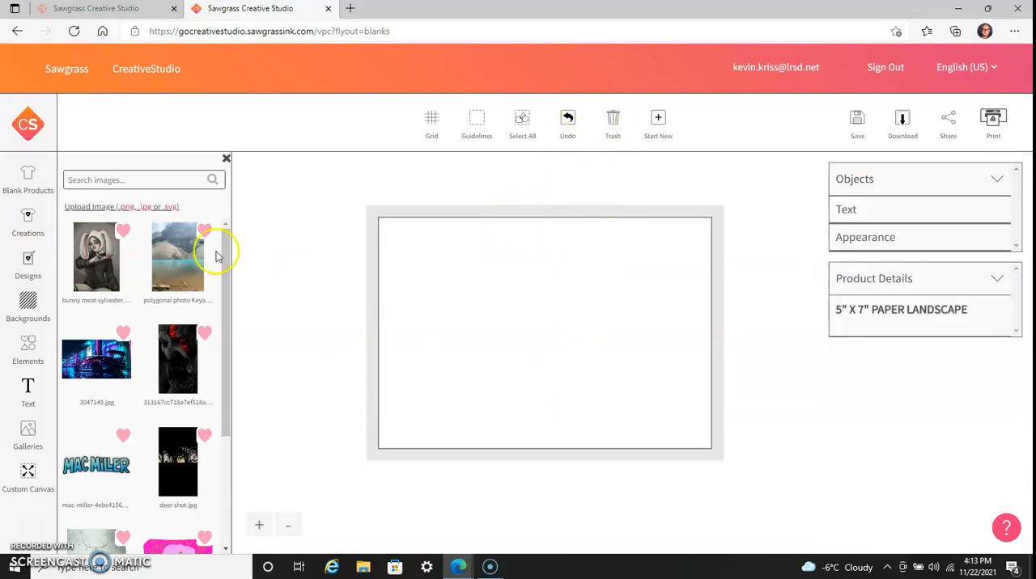
Upload birds-viking-axe-cross-horns-hd-wallpaper-preview from the Desktop folder to the image gallery and save it.
left_click(101, 206)
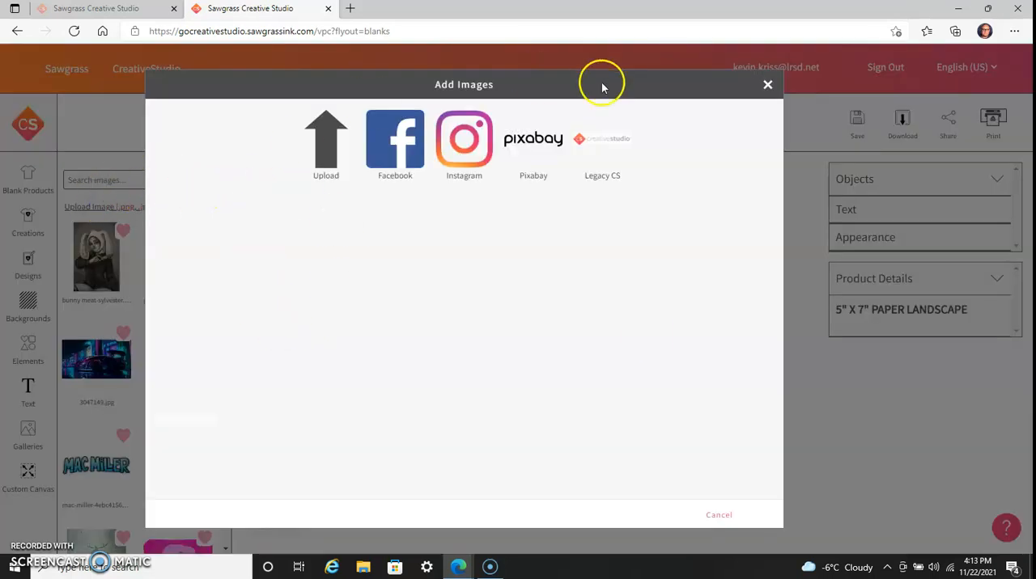
left_click(326, 160)
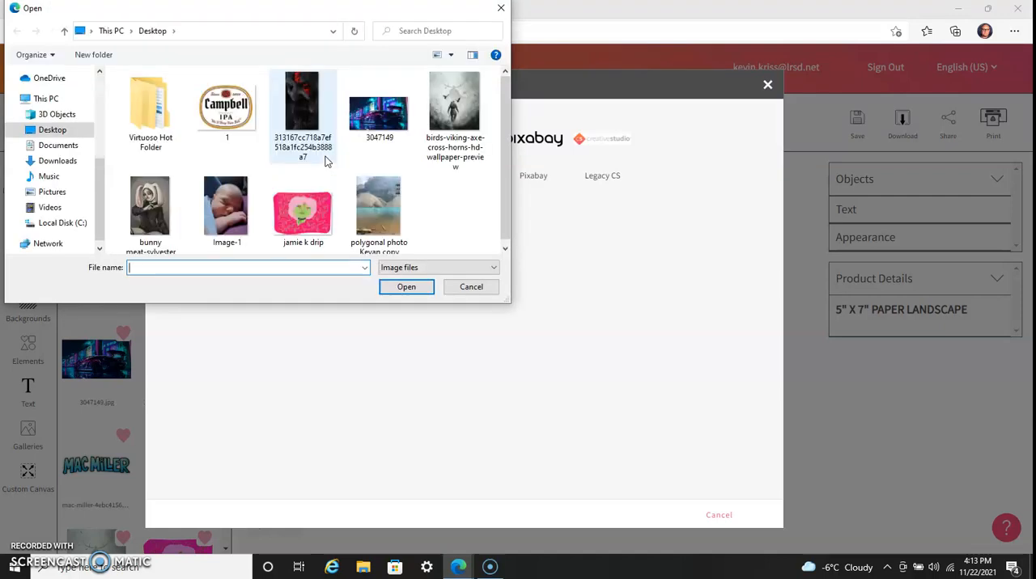
left_click(473, 99)
left_click(474, 99)
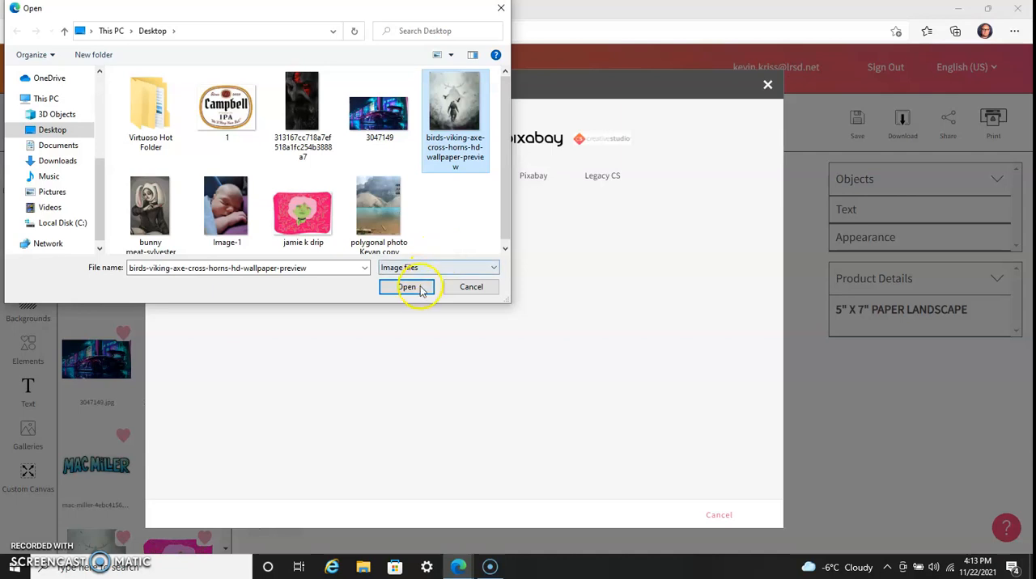
left_click(406, 289)
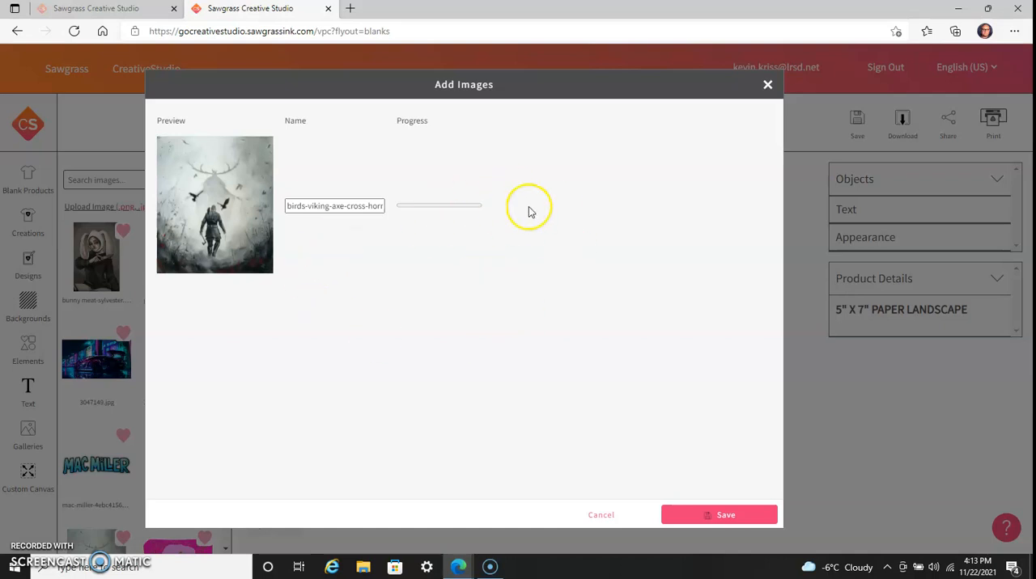
left_click(747, 522)
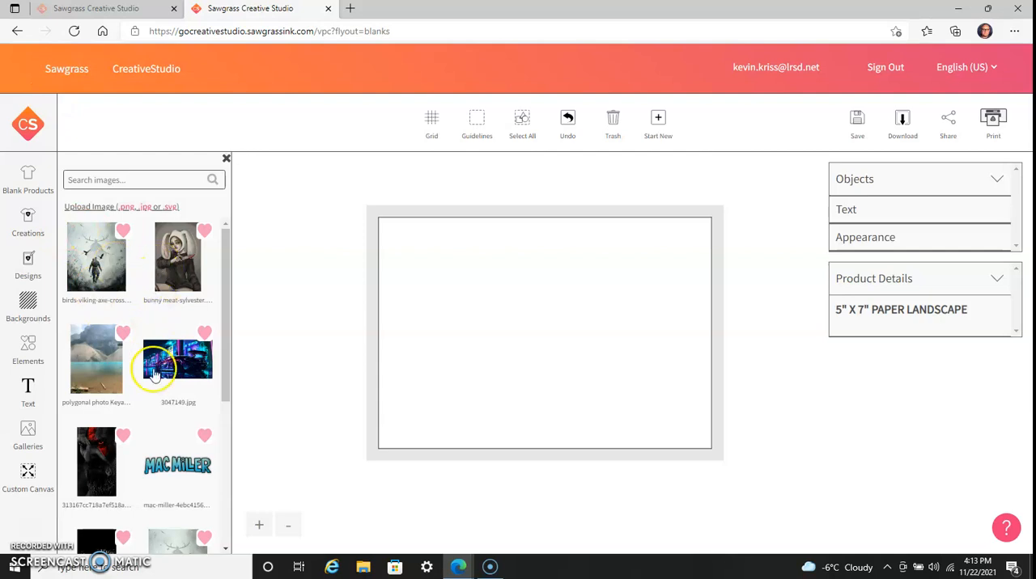
Place the birds-viking-axe image on the canvas and enlarge it until it covers the whole 5" x 7" area.
left_click(104, 265)
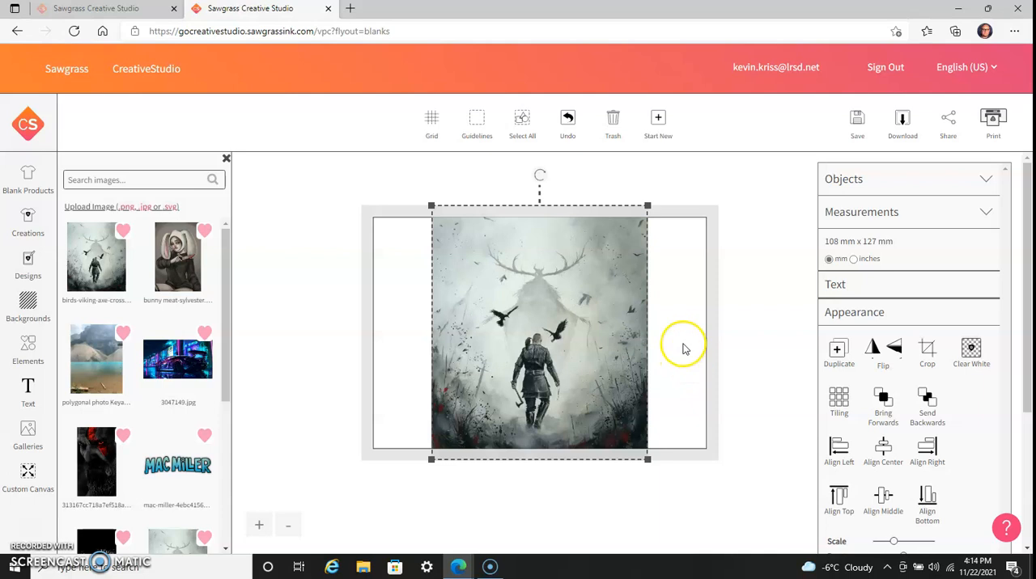
scroll(878, 356, "down", 3)
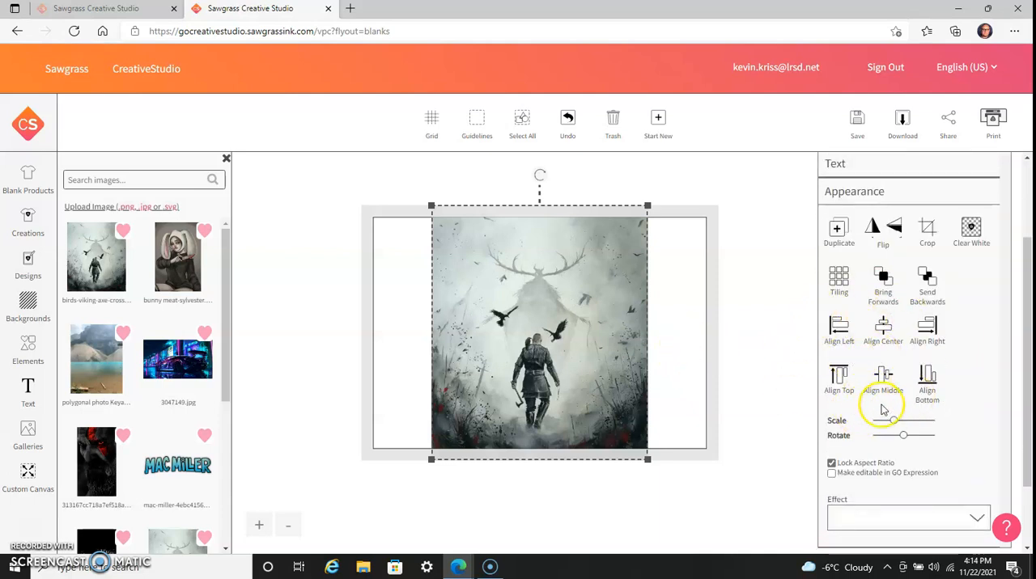
mouse_move(891, 421)
left_mouse_down()
mouse_move(904, 422)
mouse_move(882, 426)
left_mouse_up()
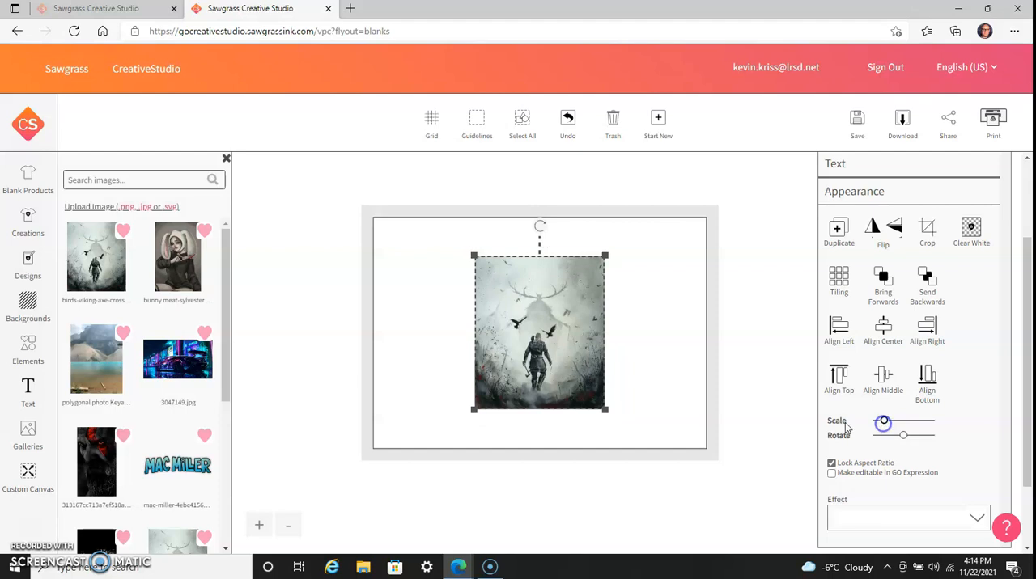
left_click_drag(474, 411, 298, 517)
left_click(284, 526)
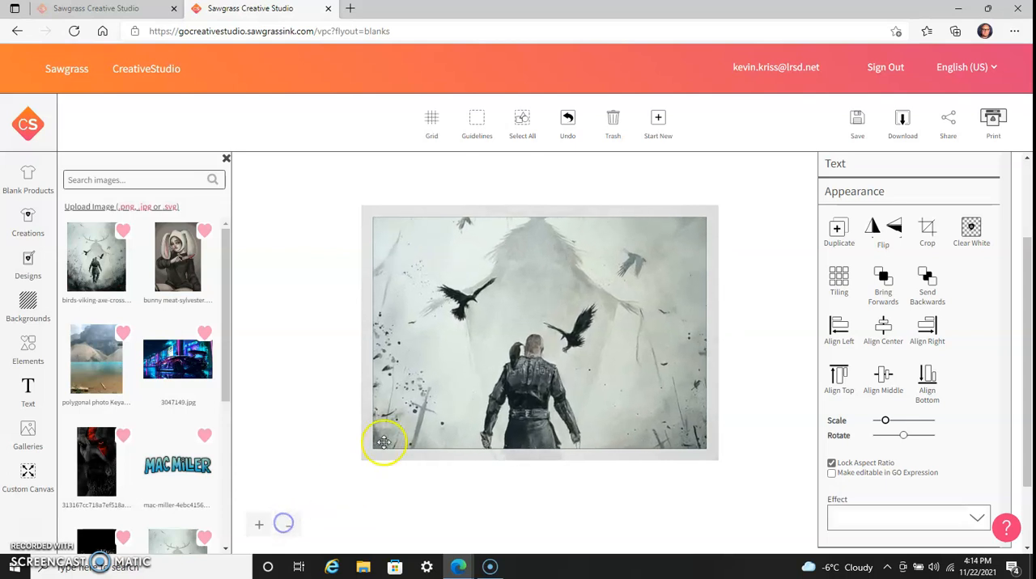
Reposition the viking image so the figure stands at the canvas's lower edge and rotate it slightly counterclockwise.
mouse_move(461, 365)
left_mouse_down()
mouse_move(462, 390)
mouse_move(463, 376)
left_mouse_up()
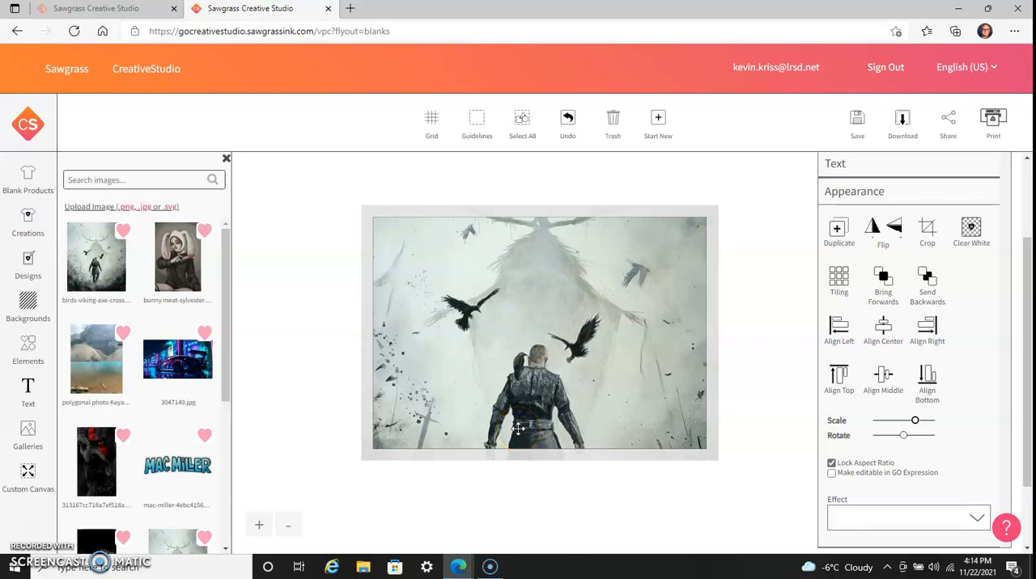
mouse_move(518, 429)
left_mouse_down()
mouse_move(504, 406)
mouse_move(525, 330)
left_mouse_up()
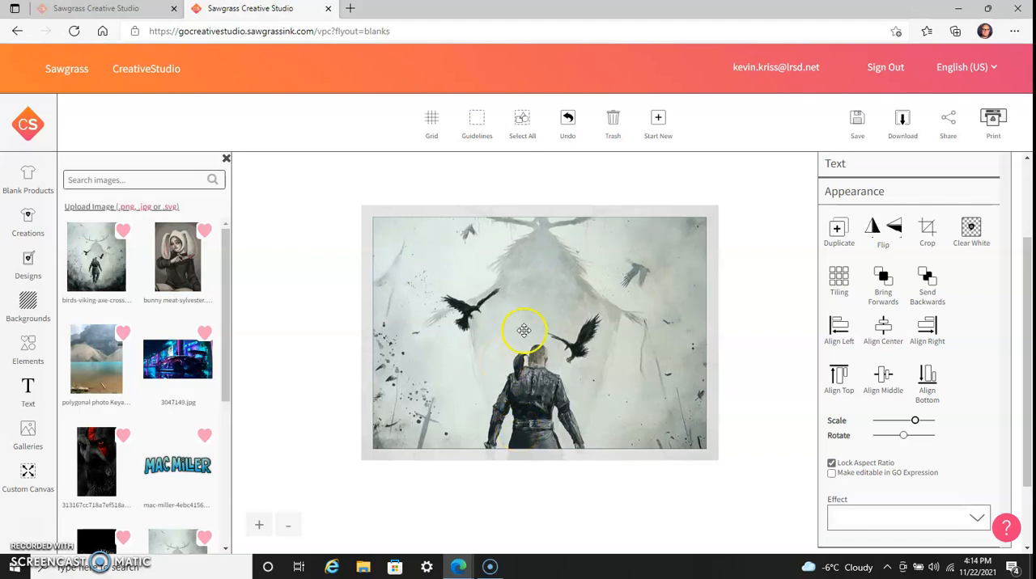
left_click_drag(906, 437, 903, 437)
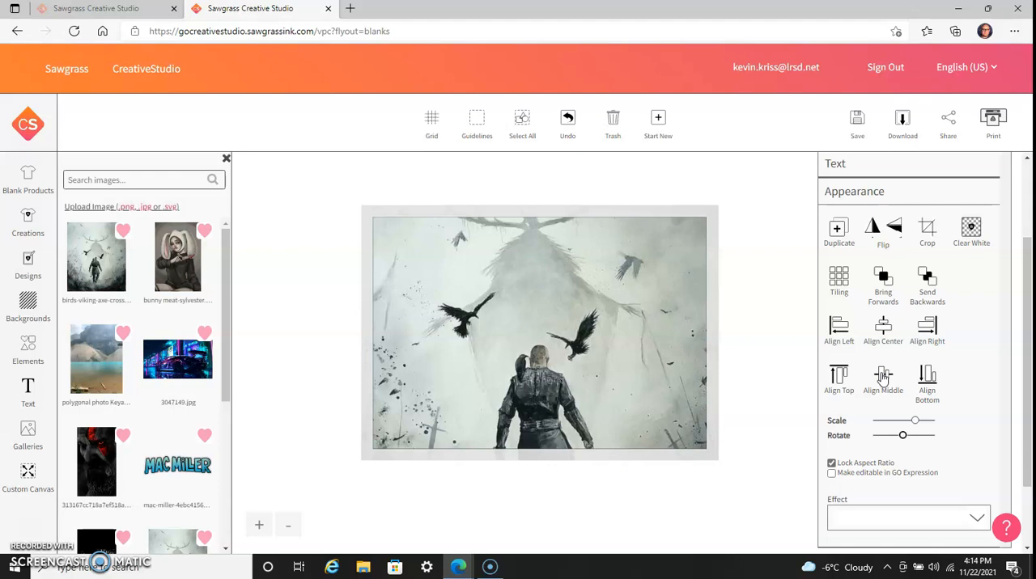
Open the print settings and select the SAWGRASS SG800 RPCS-R (Ready) printer.
scroll(878, 361, "down", 2)
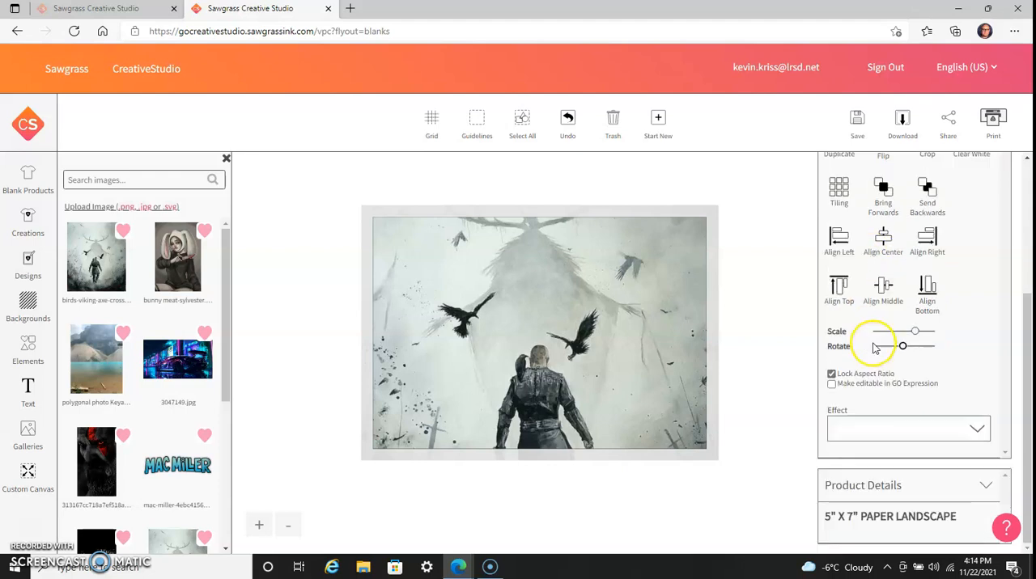
scroll(874, 346, "up", 3)
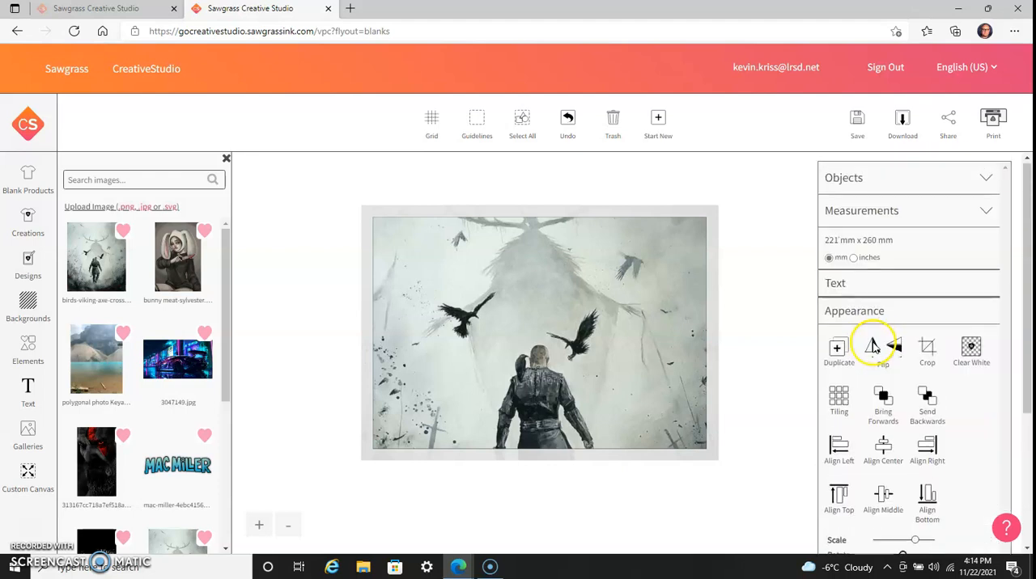
left_click(991, 119)
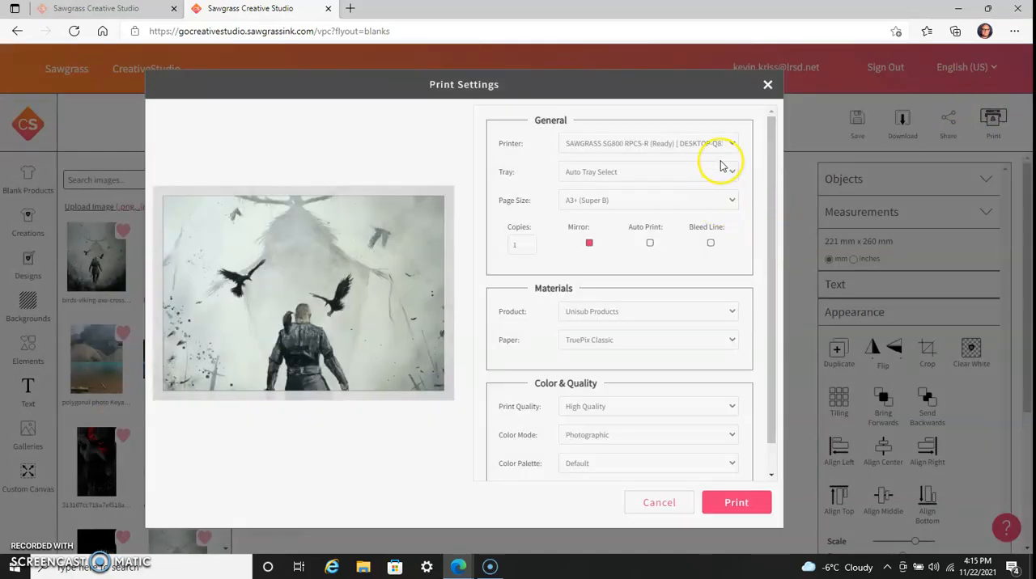
left_click(689, 144)
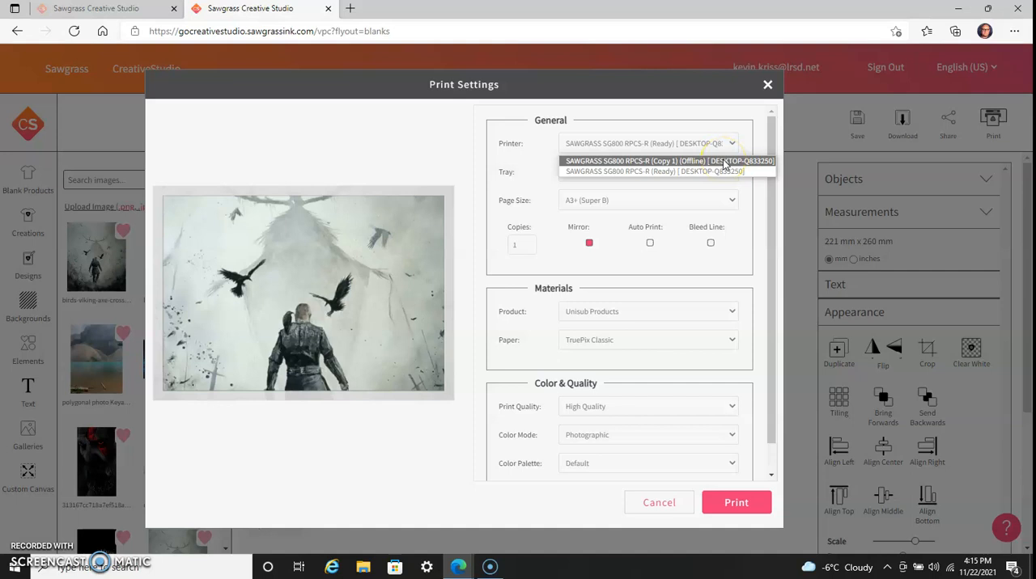
left_click(705, 171)
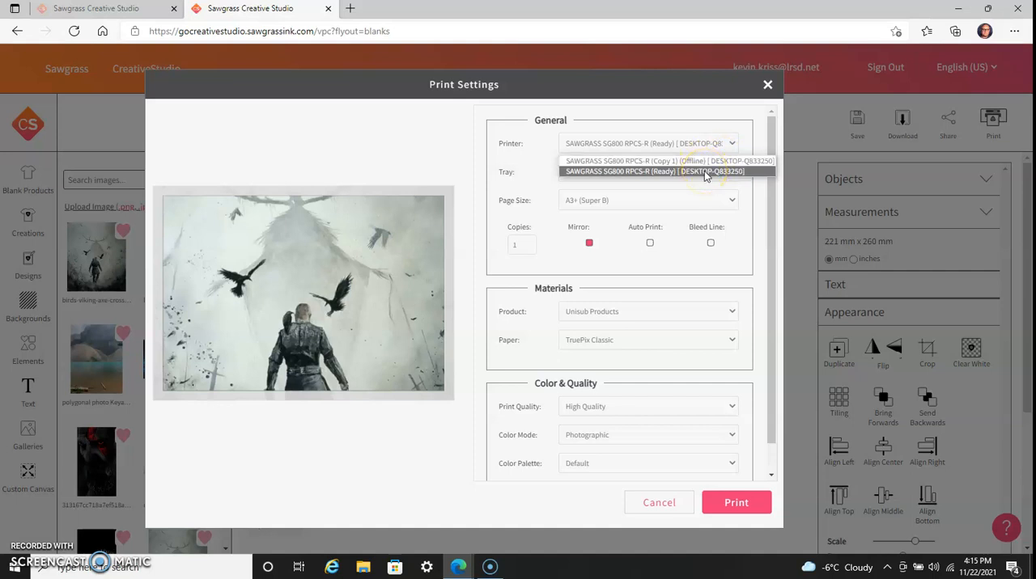
left_click(662, 173)
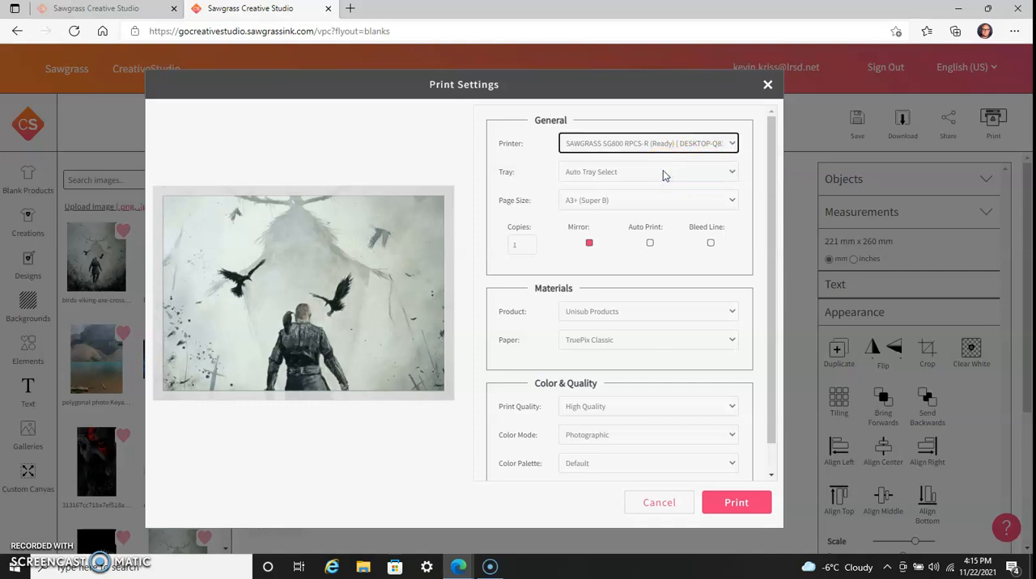
Choose A3+ (Super B) as the page size and cancel the print settings.
left_click(654, 201)
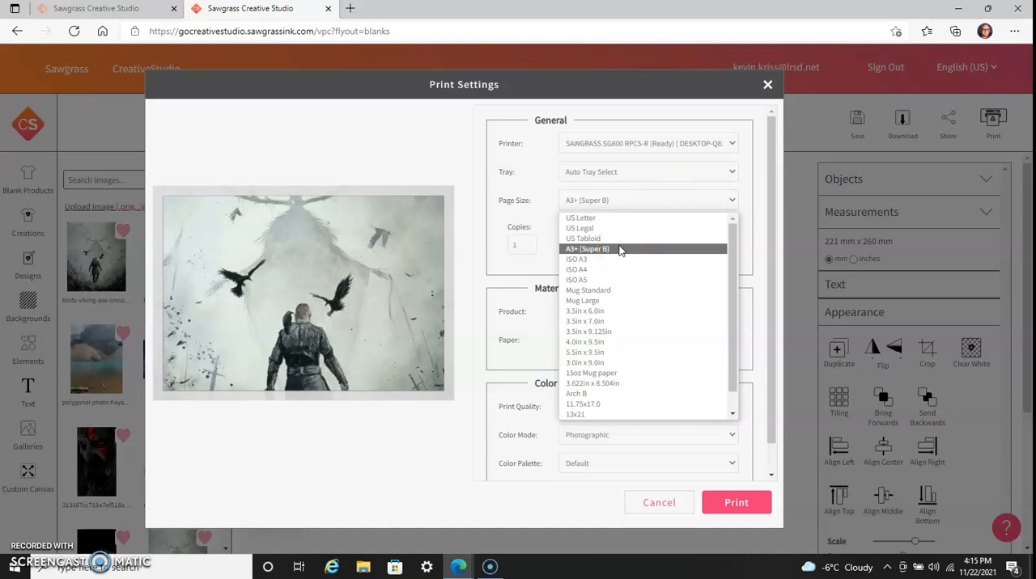
scroll(639, 259, "down", 1)
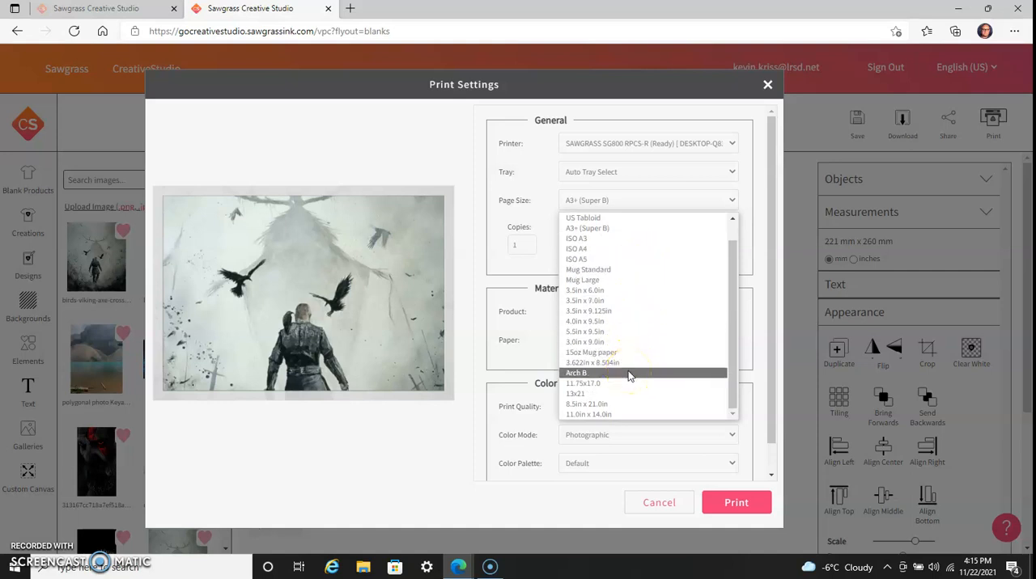
scroll(636, 261, "up", 1)
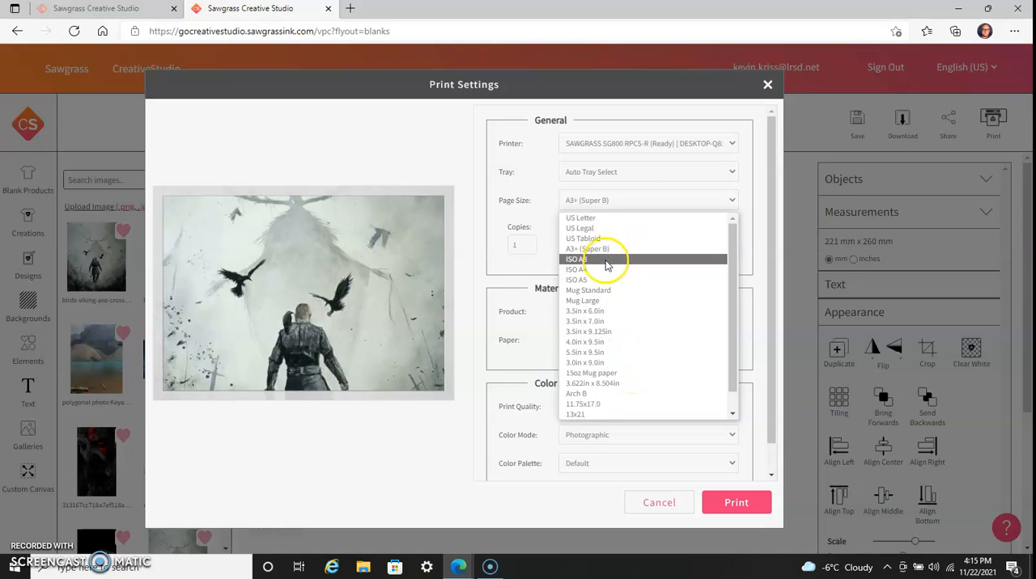
left_click(611, 251)
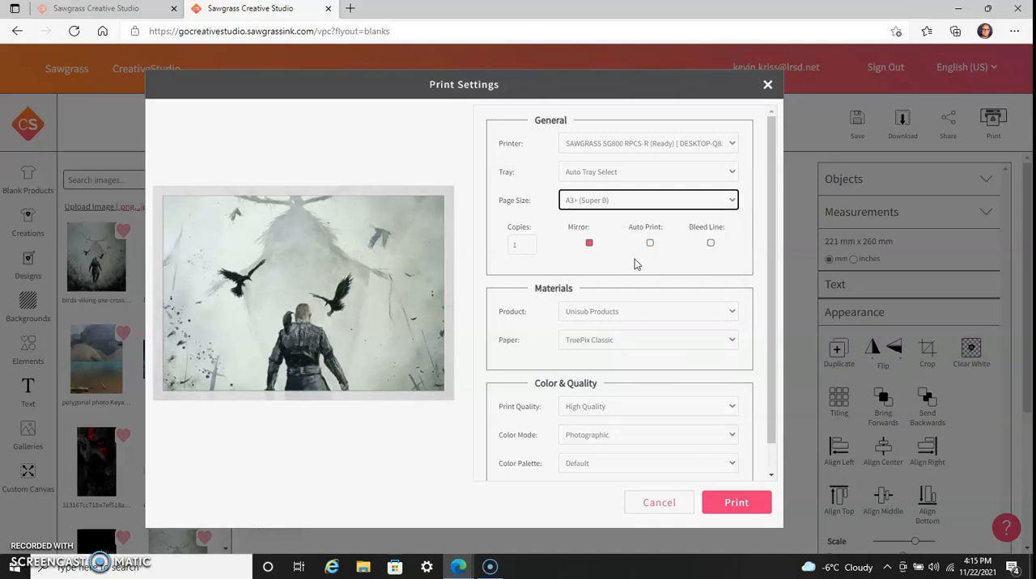
left_click(583, 250)
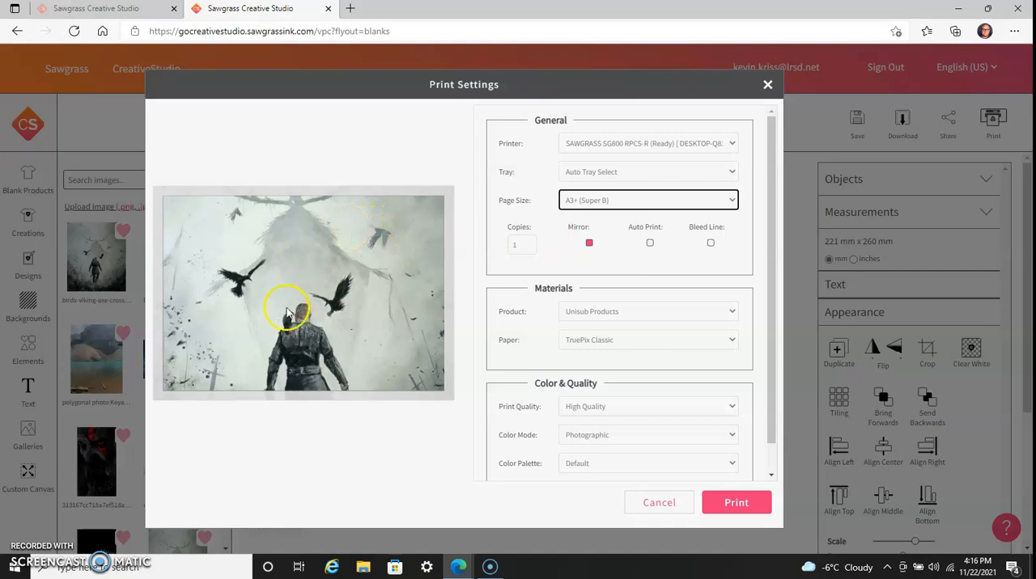
left_click(660, 503)
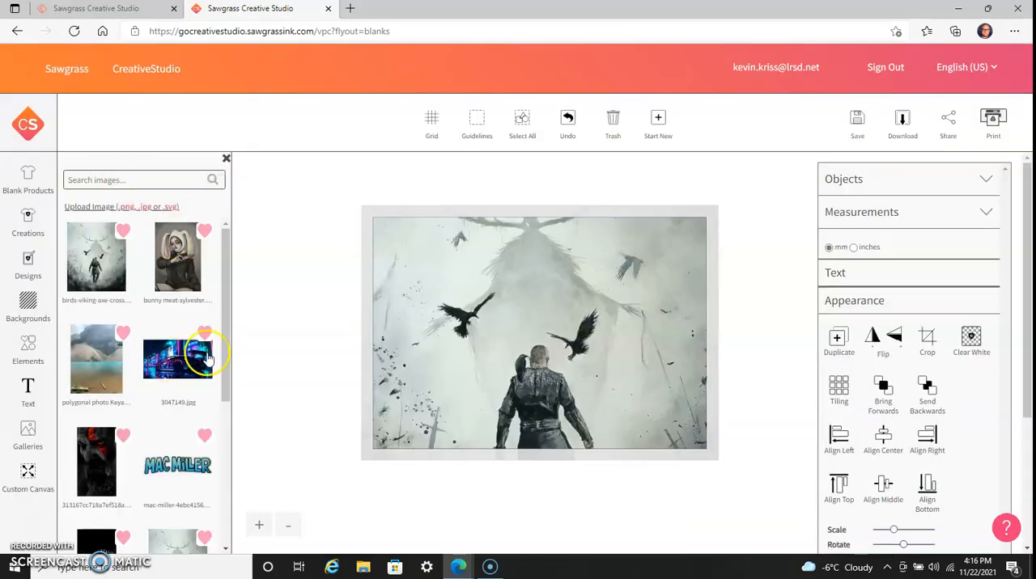
Place the car image 3047149.jpg over the viking image, shift it slightly, and delete it.
left_click(206, 356)
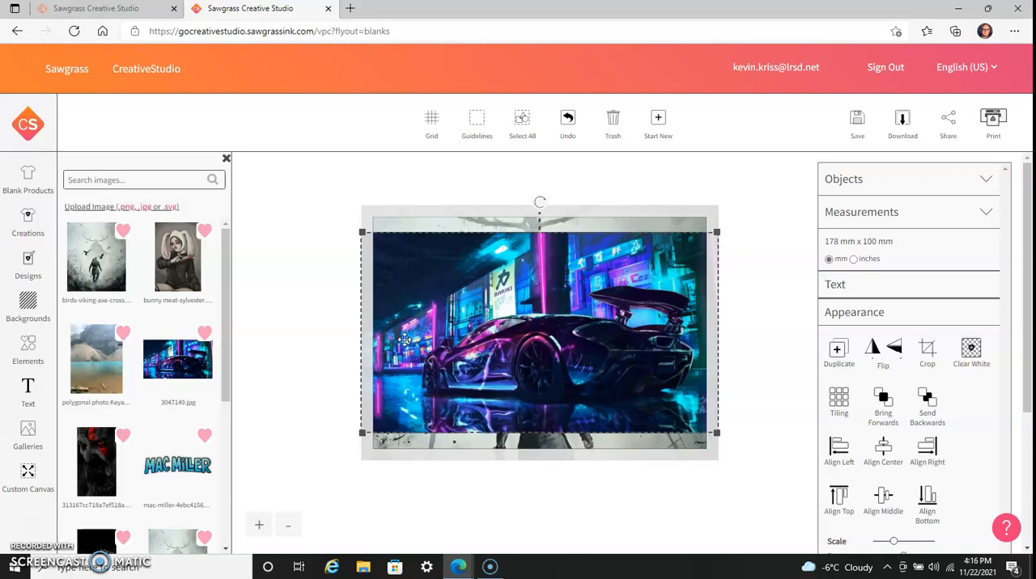
left_click(611, 119)
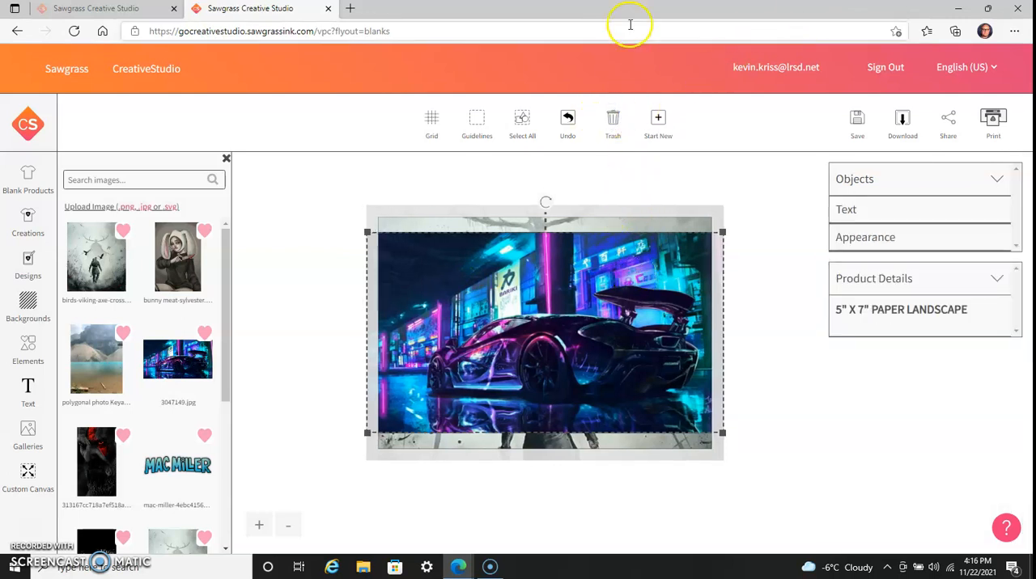
left_click_drag(662, 270, 689, 292)
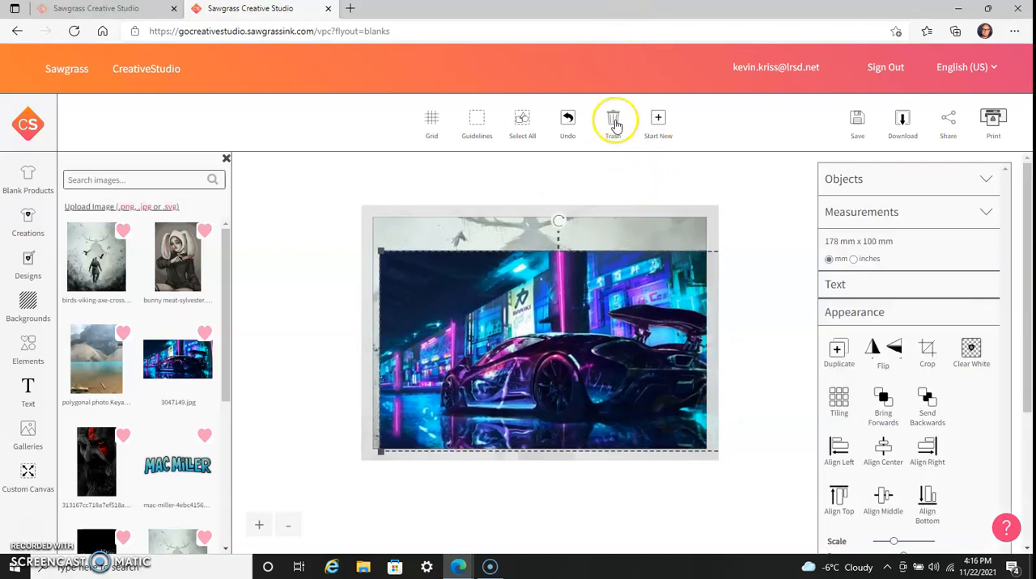
left_click(613, 122)
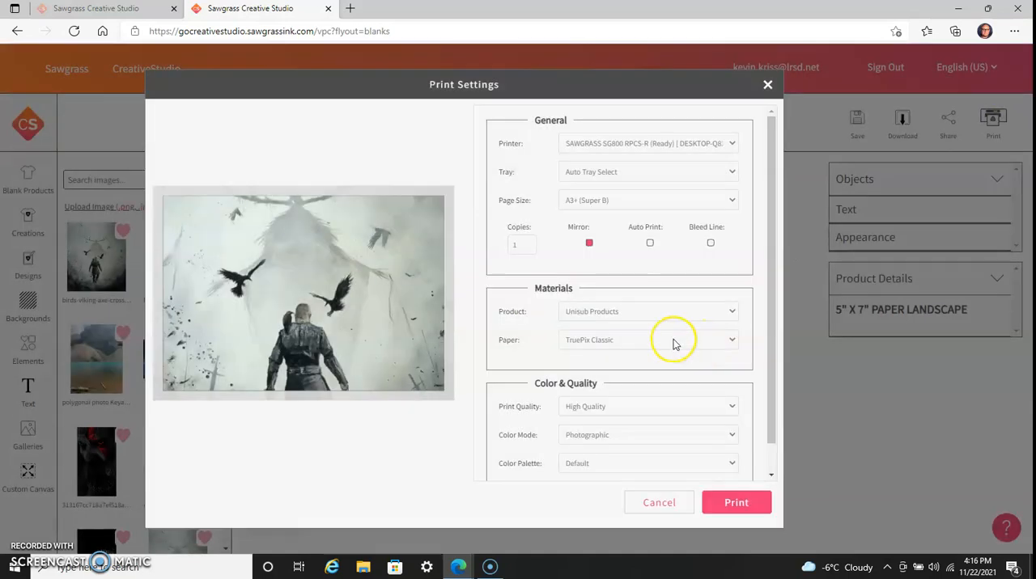
Print the viking design with print quality High Quality and color mode Photographic.
scroll(674, 344, "down", 1)
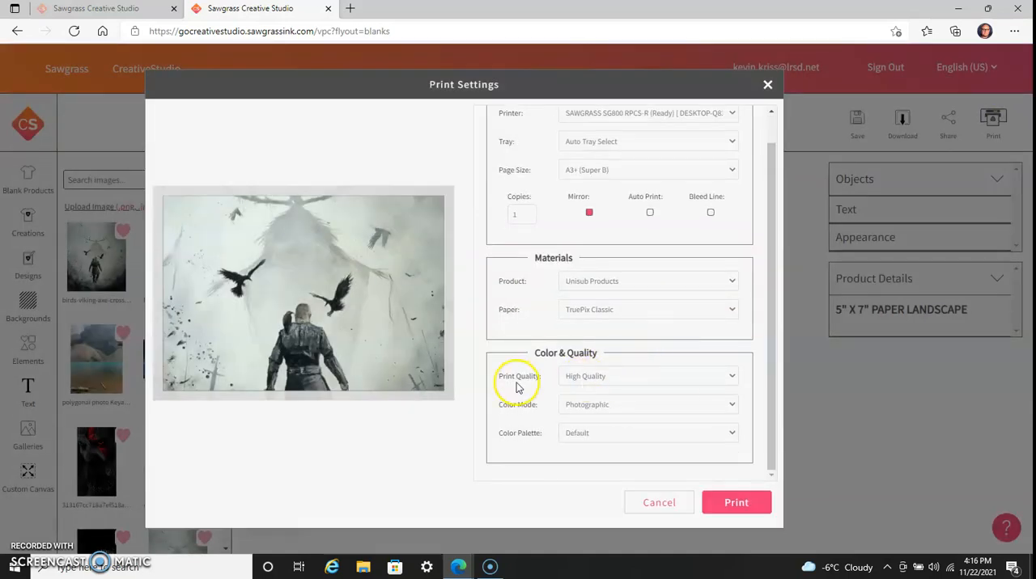
left_click(619, 378)
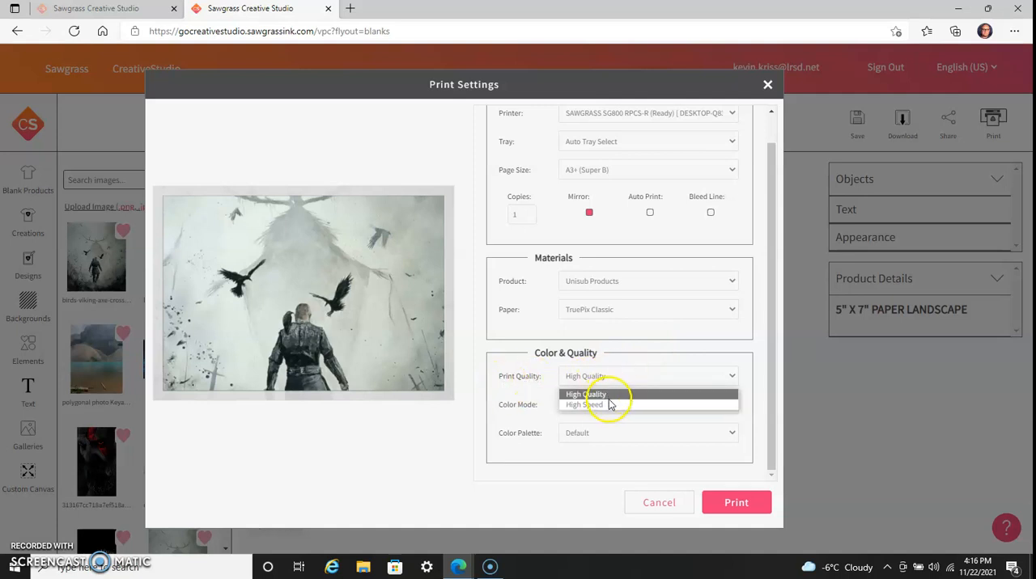
left_click(608, 396)
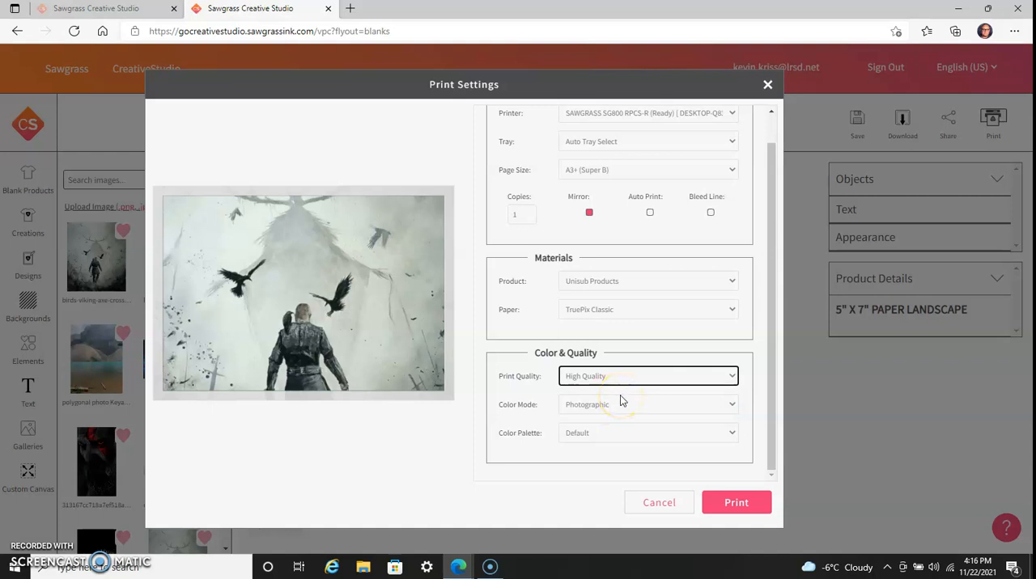
left_click(621, 402)
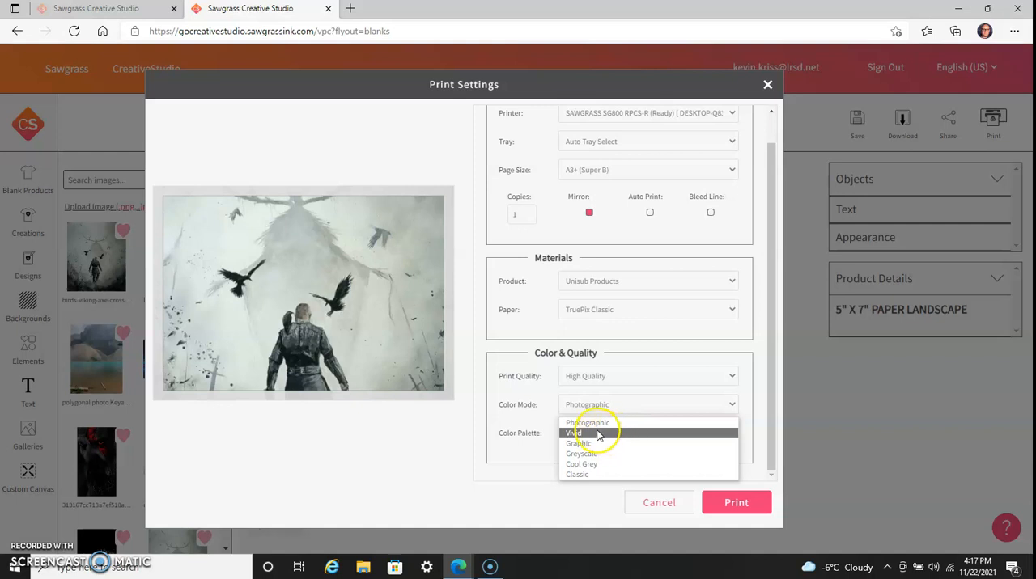
left_click(597, 425)
left_click(539, 417)
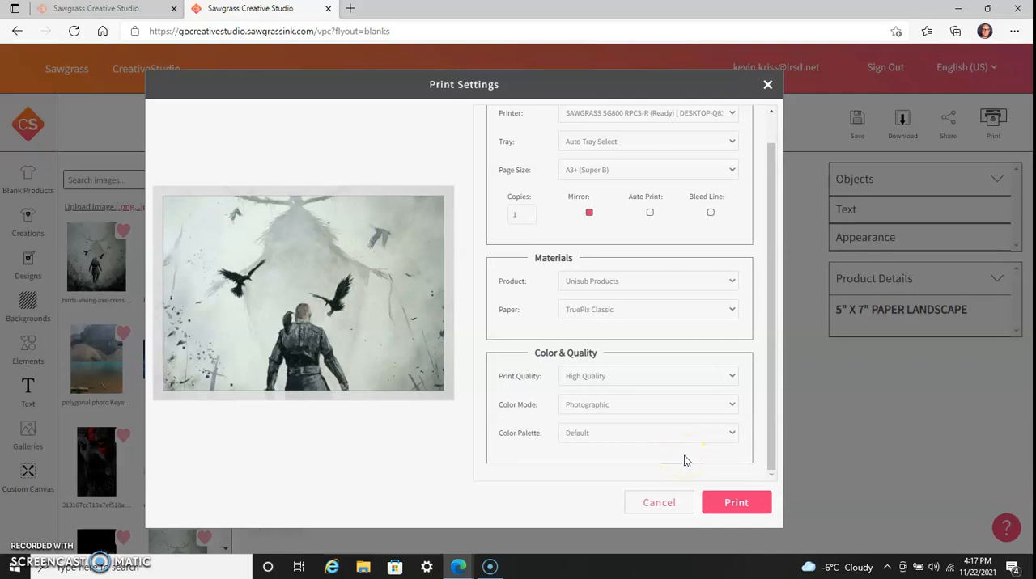
left_click(741, 501)
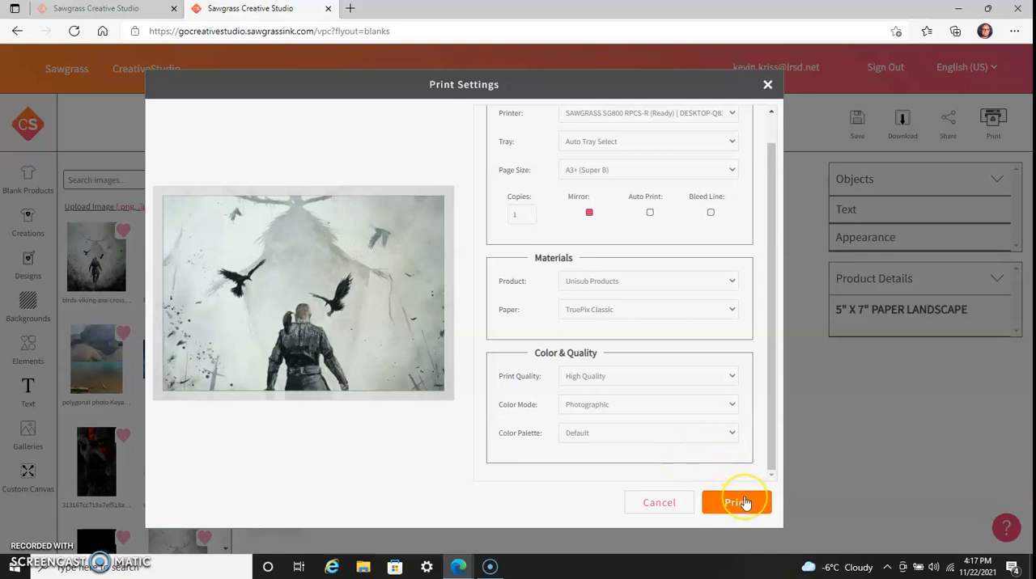
Submit the viking design's print job with the current print settings and minimize the browser window.
left_click(744, 502)
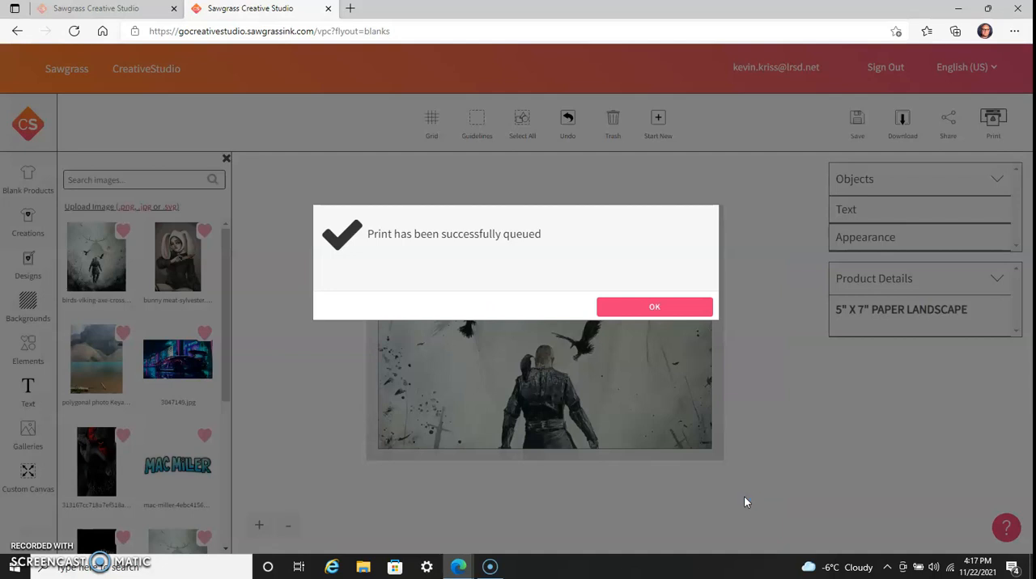
left_click(673, 313)
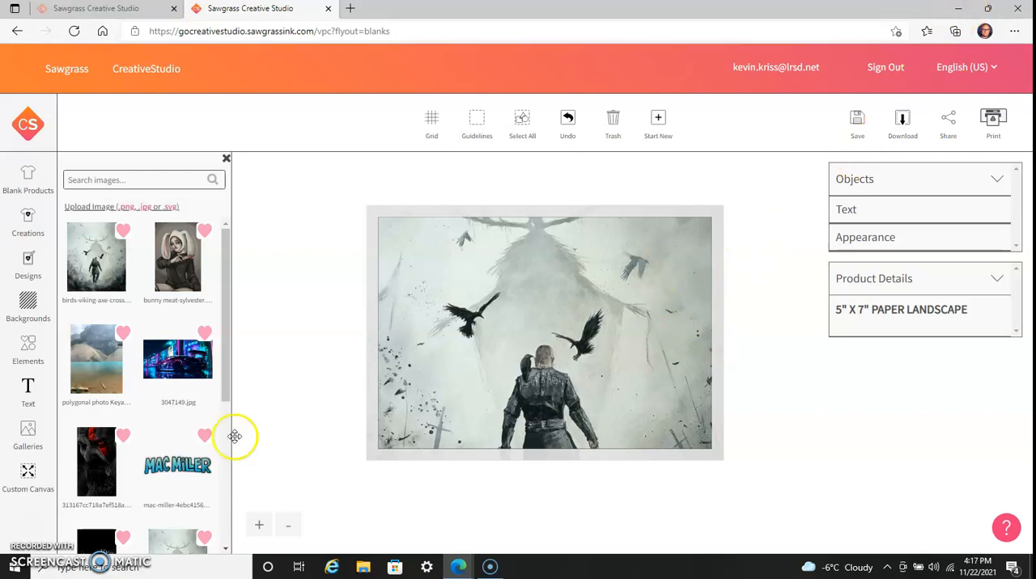
left_click(958, 14)
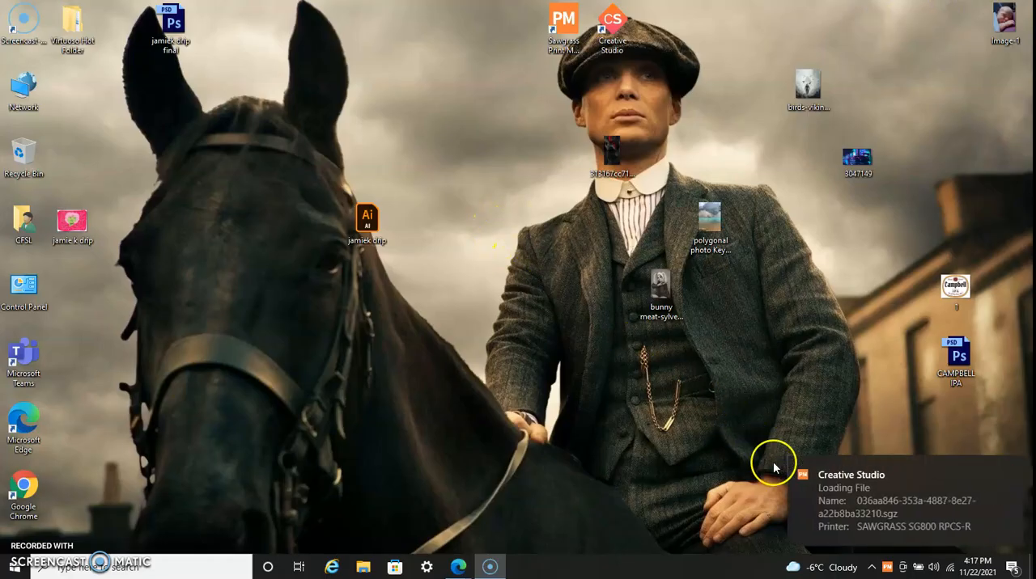
Switch to Sawgrass Print Manager for the queued viking job and send it to the SAWGRASS SG800 RPCS-R printer.
left_click(852, 513)
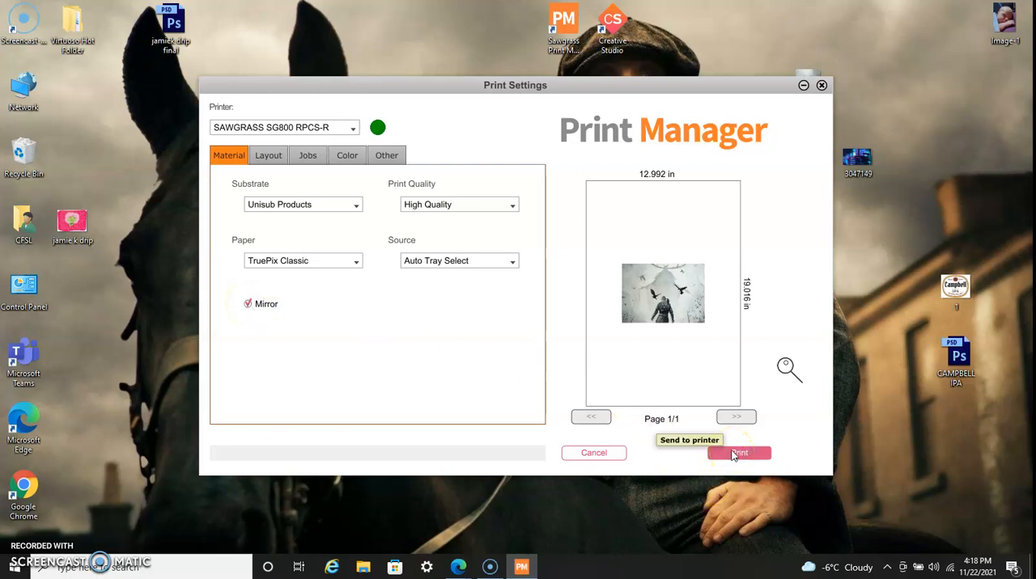
left_click(733, 455)
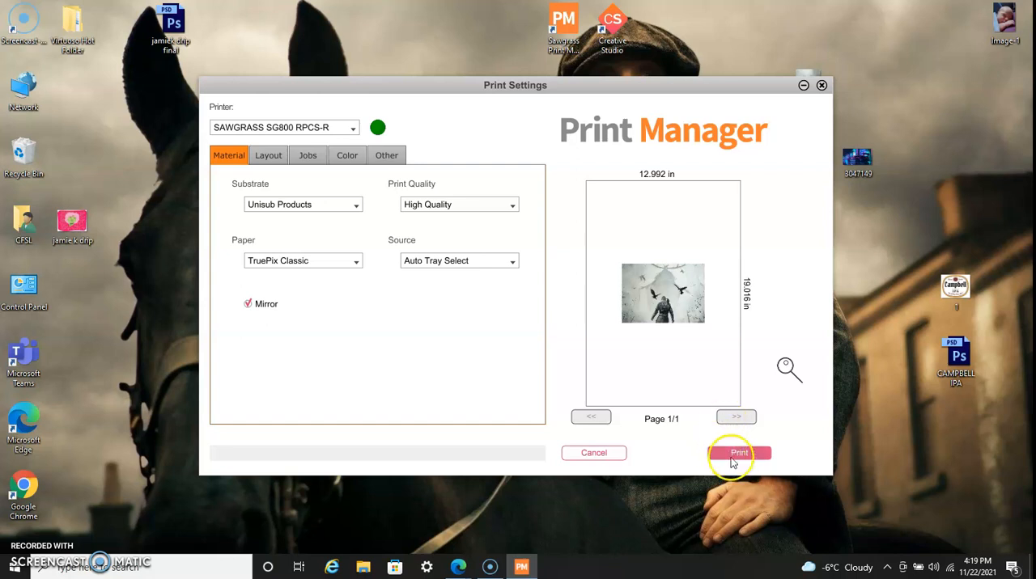
left_click(740, 455)
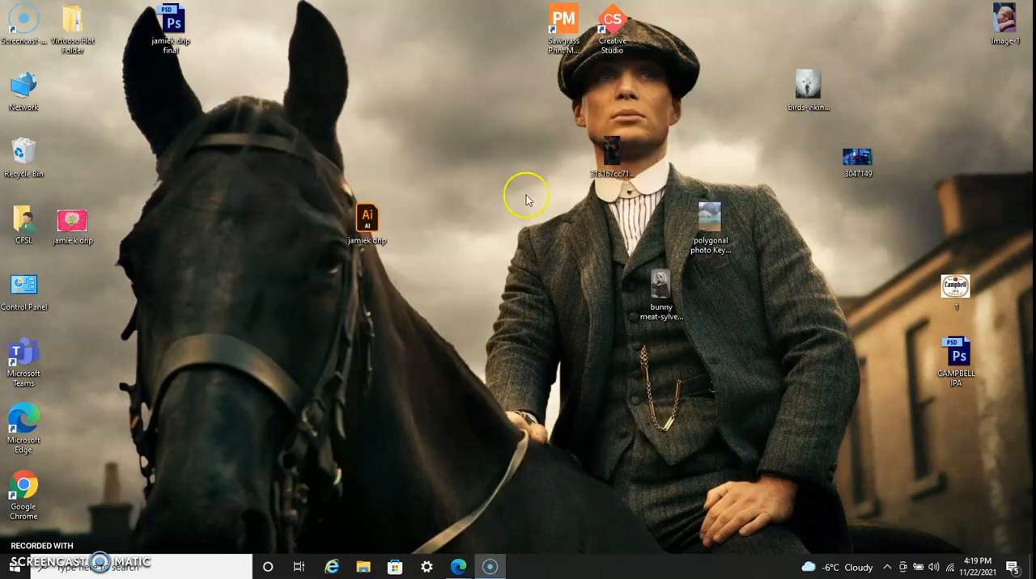